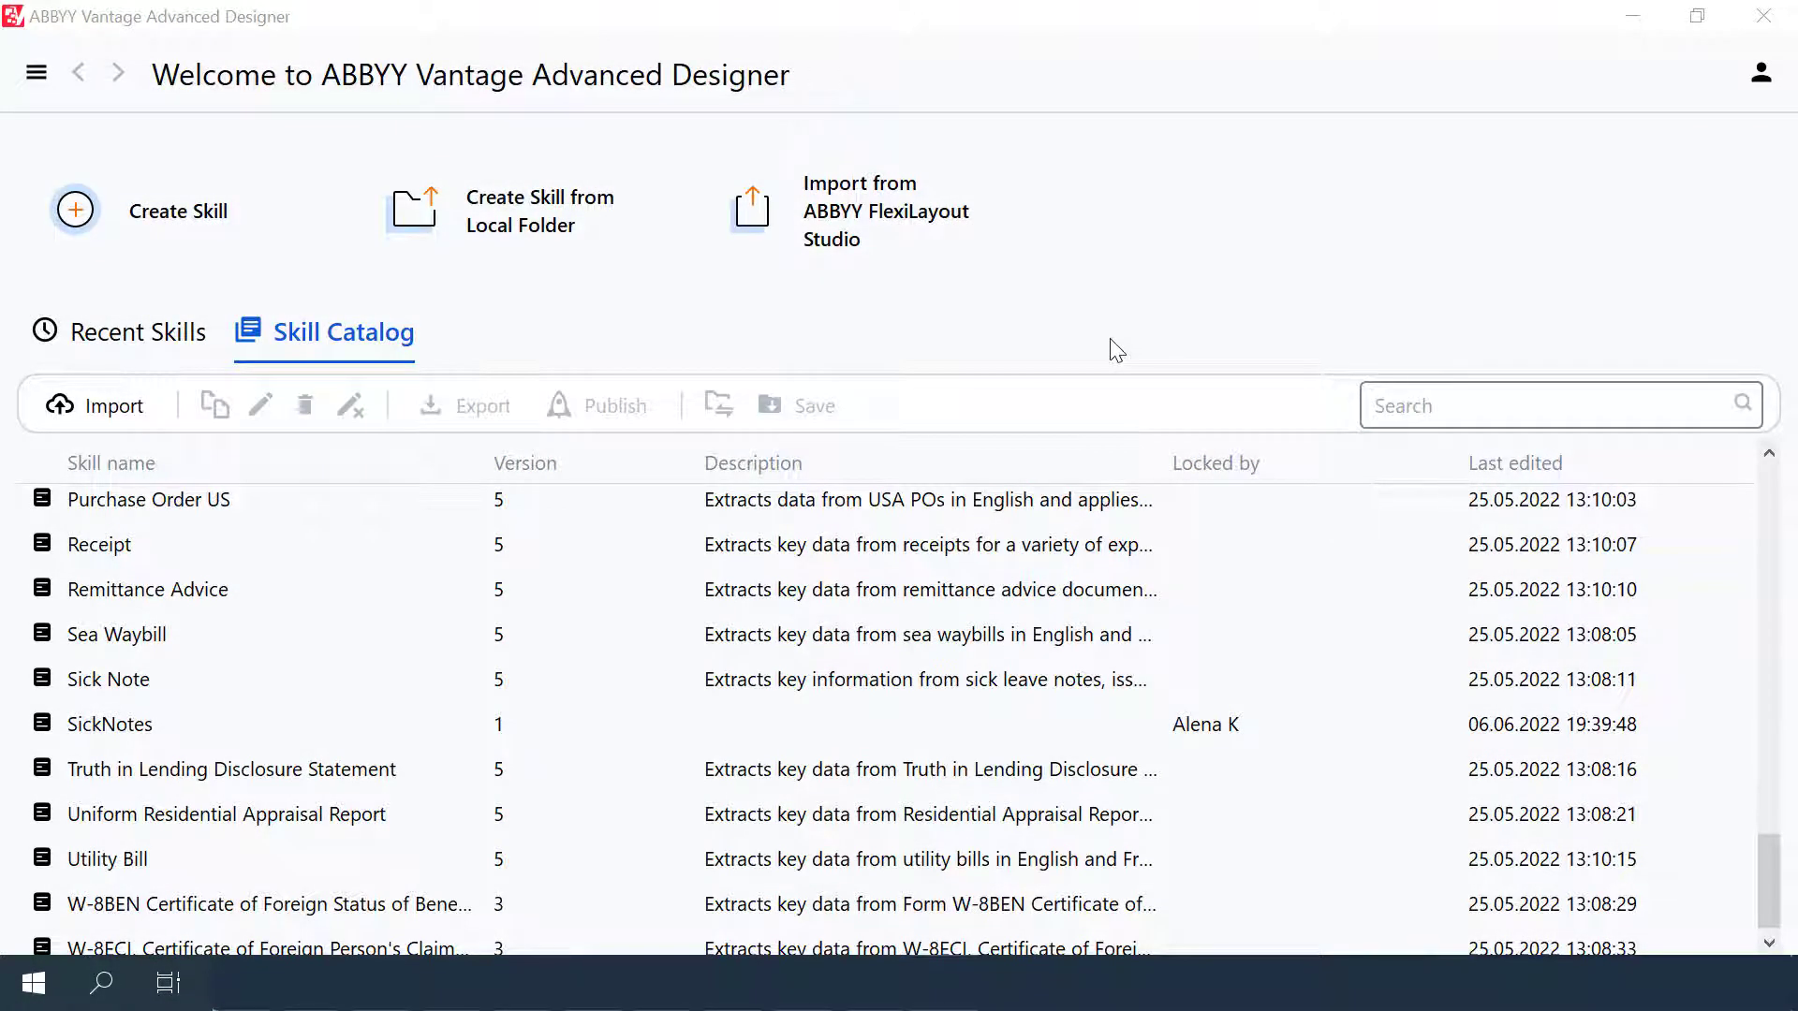
Open the SickNotes skill from the Skill Catalog, loading its 10 documents
{"action": "left_click", "coordinate": [335, 730]}
{"action": "double_click", "coordinate": [333, 729]}
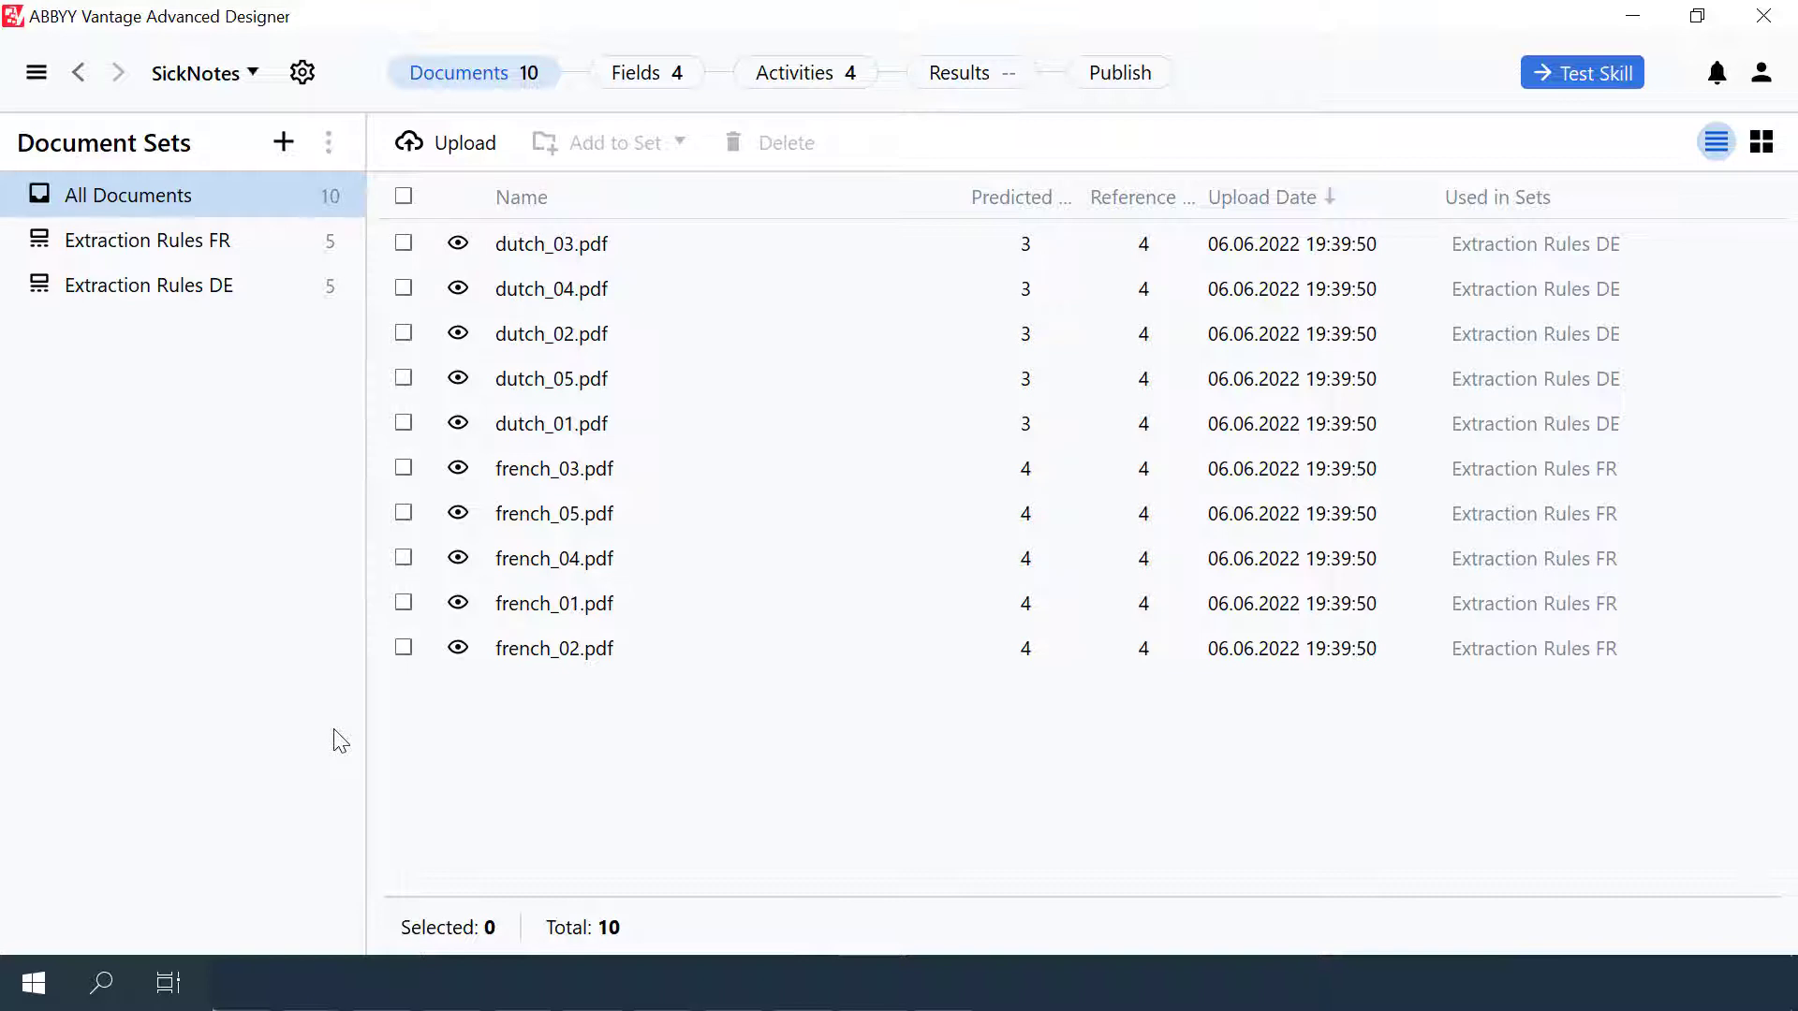
{"action": "left_click", "coordinate": [458, 244]}
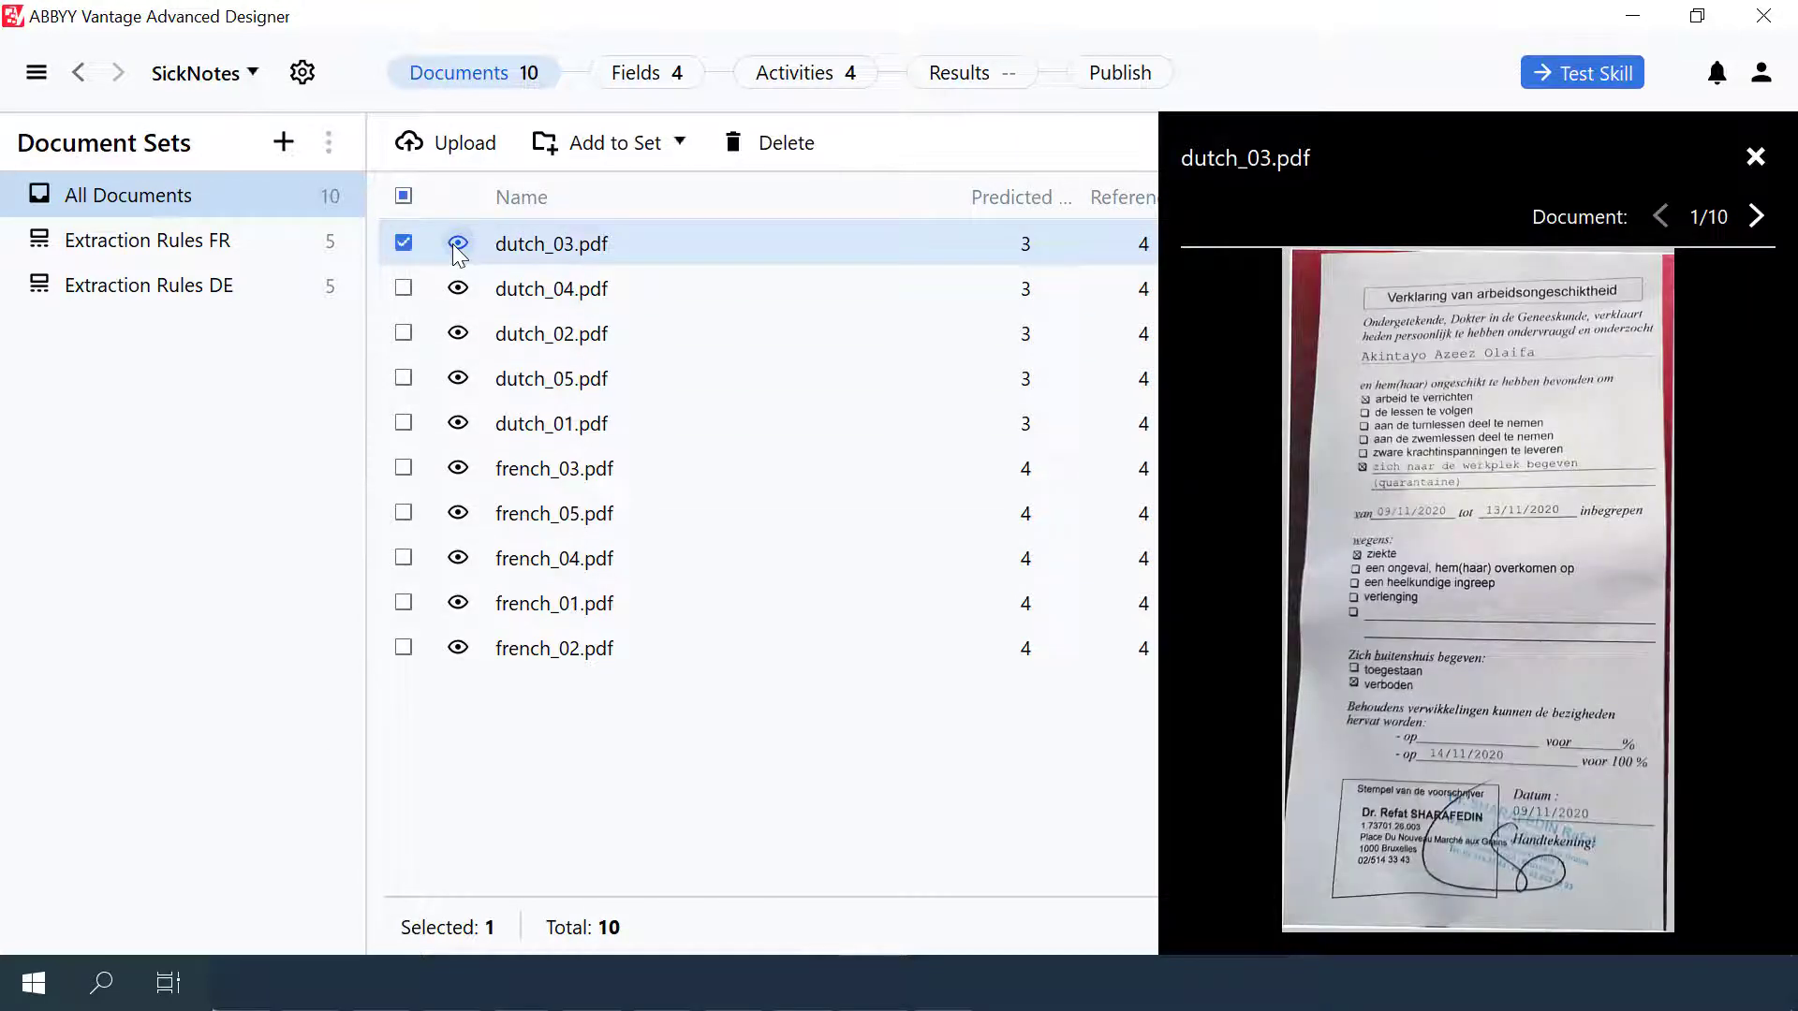
{"action": "left_click", "coordinate": [456, 470]}
{"action": "left_click", "coordinate": [1756, 158]}
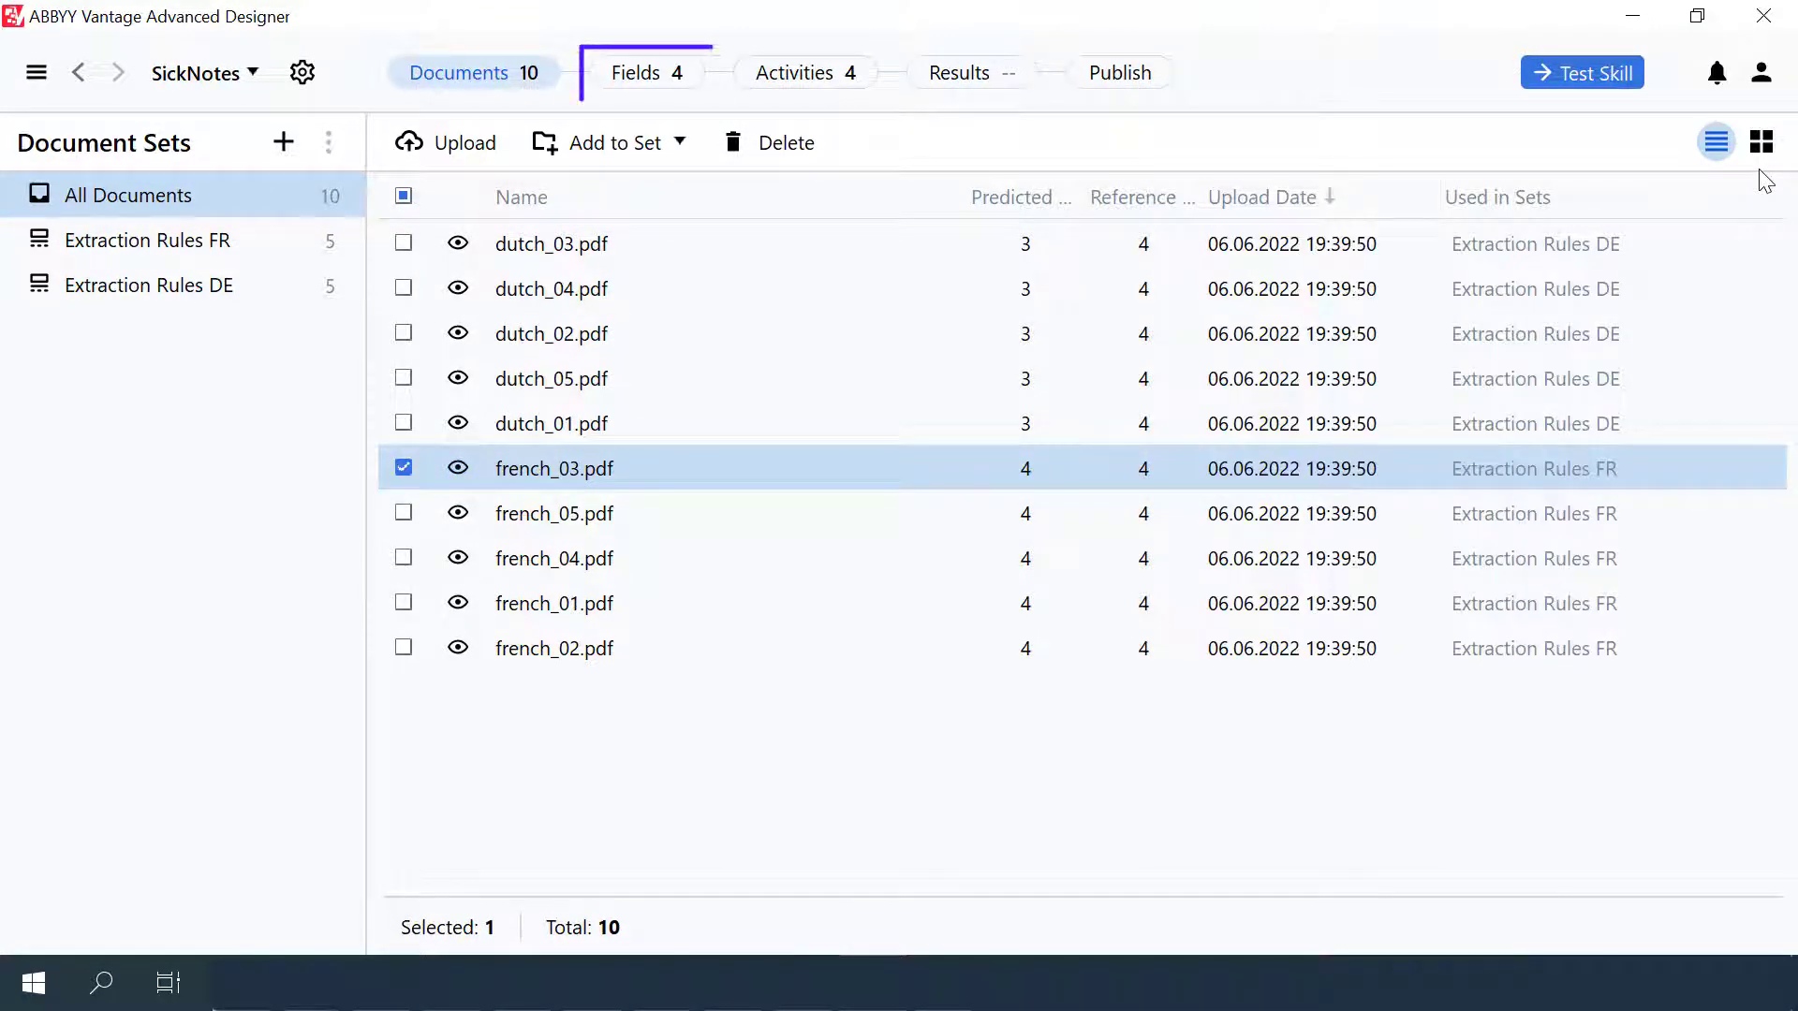
Review extracted field values for french_03.pdf in a widened preview, then show the Activities flow
{"action": "left_click", "coordinate": [674, 81]}
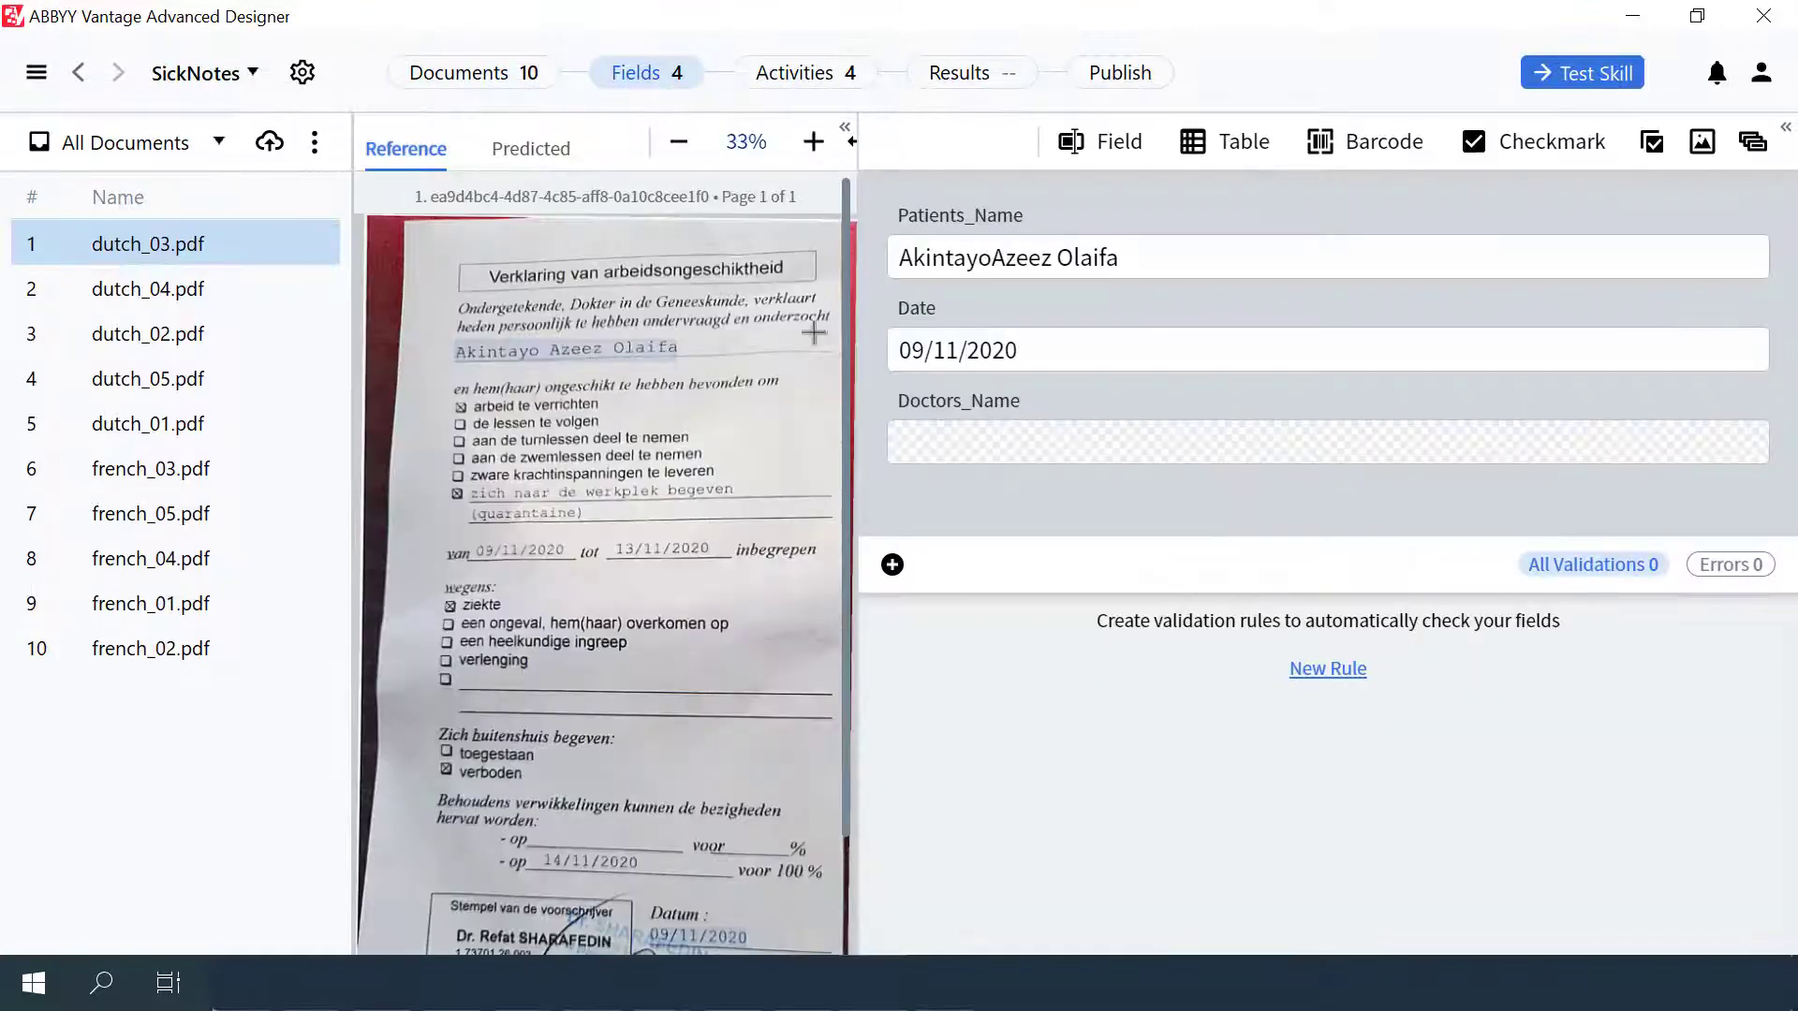
{"action": "left_click_drag", "start_coordinate": [857, 384], "coordinate": [1115, 418]}
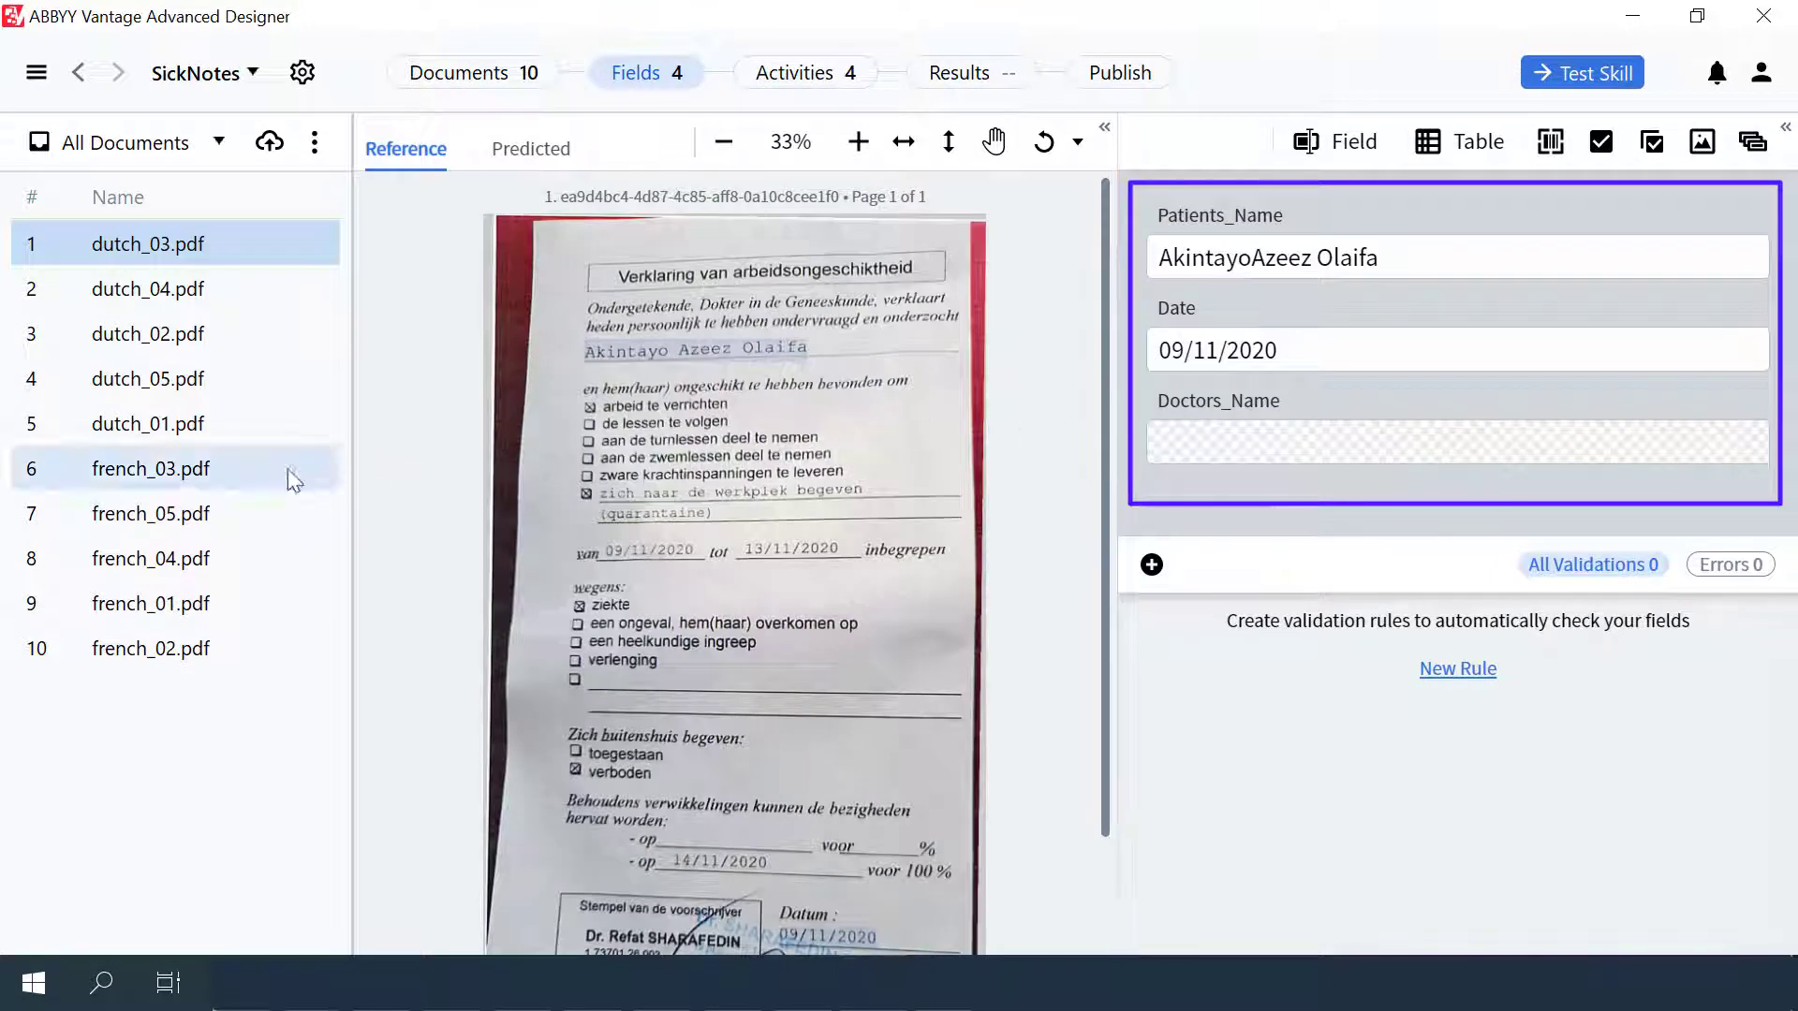
{"action": "left_click", "coordinate": [257, 470]}
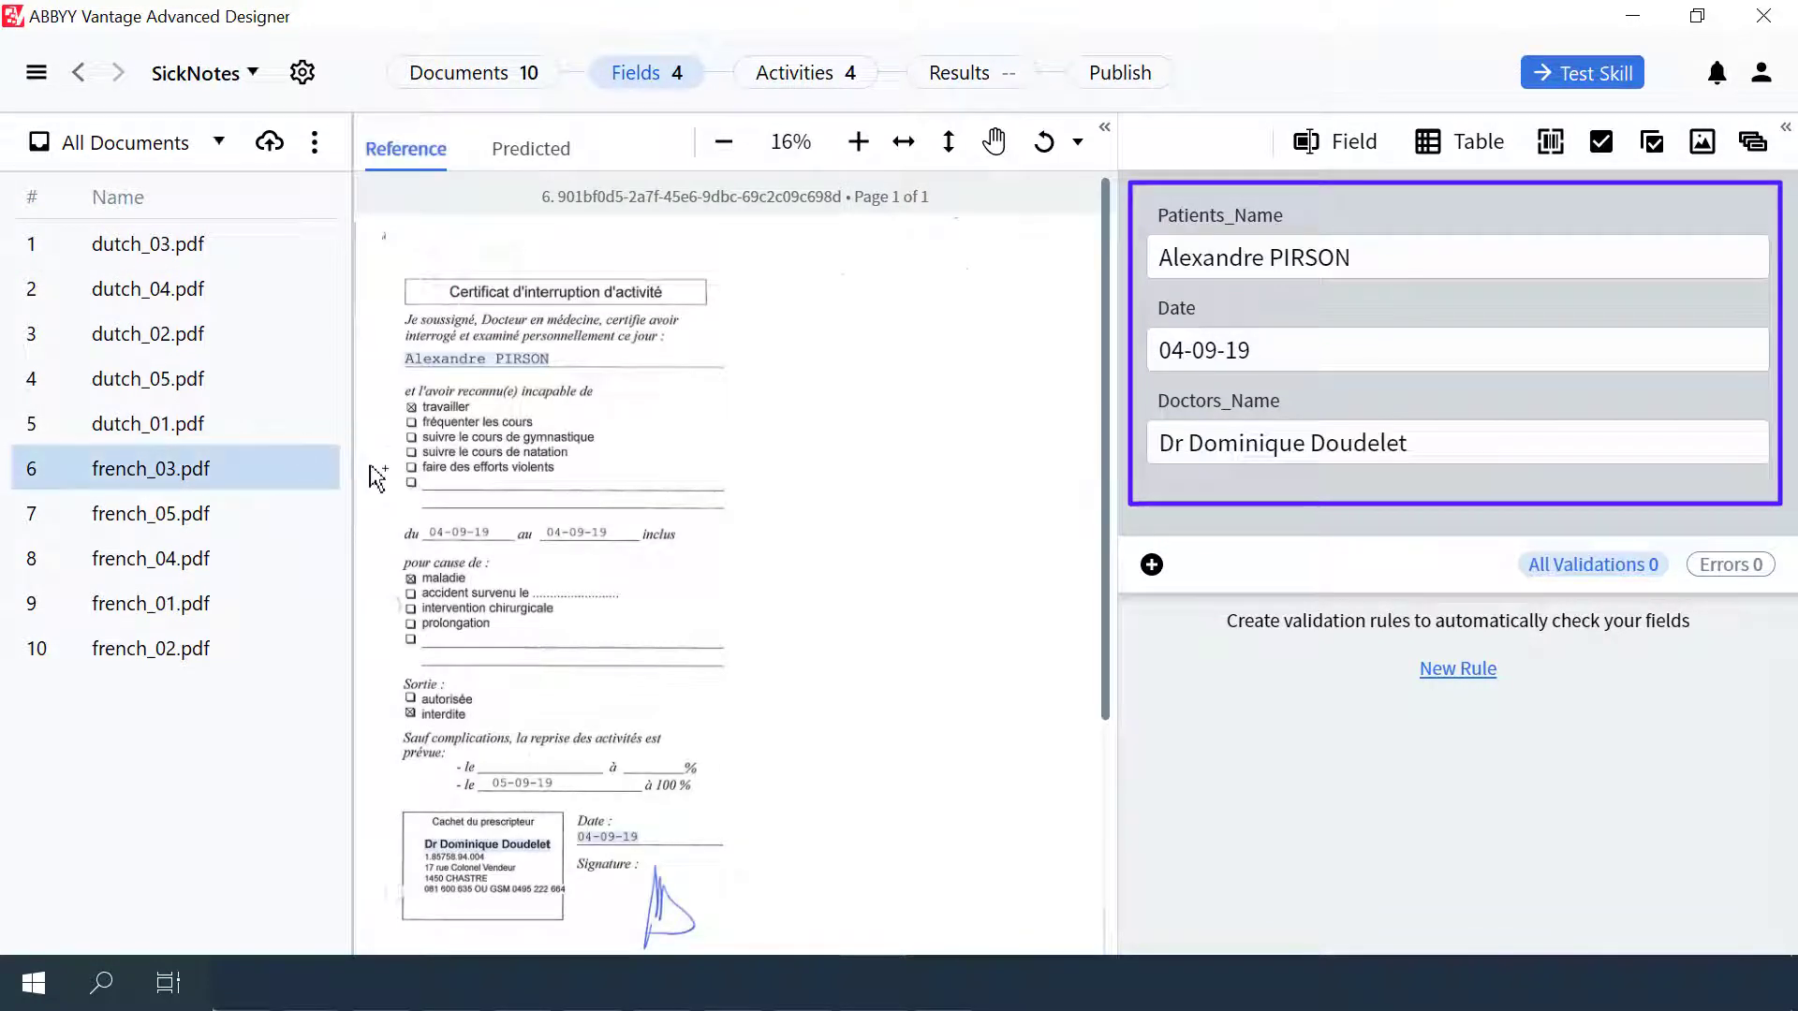
{"action": "left_click", "coordinate": [832, 86]}
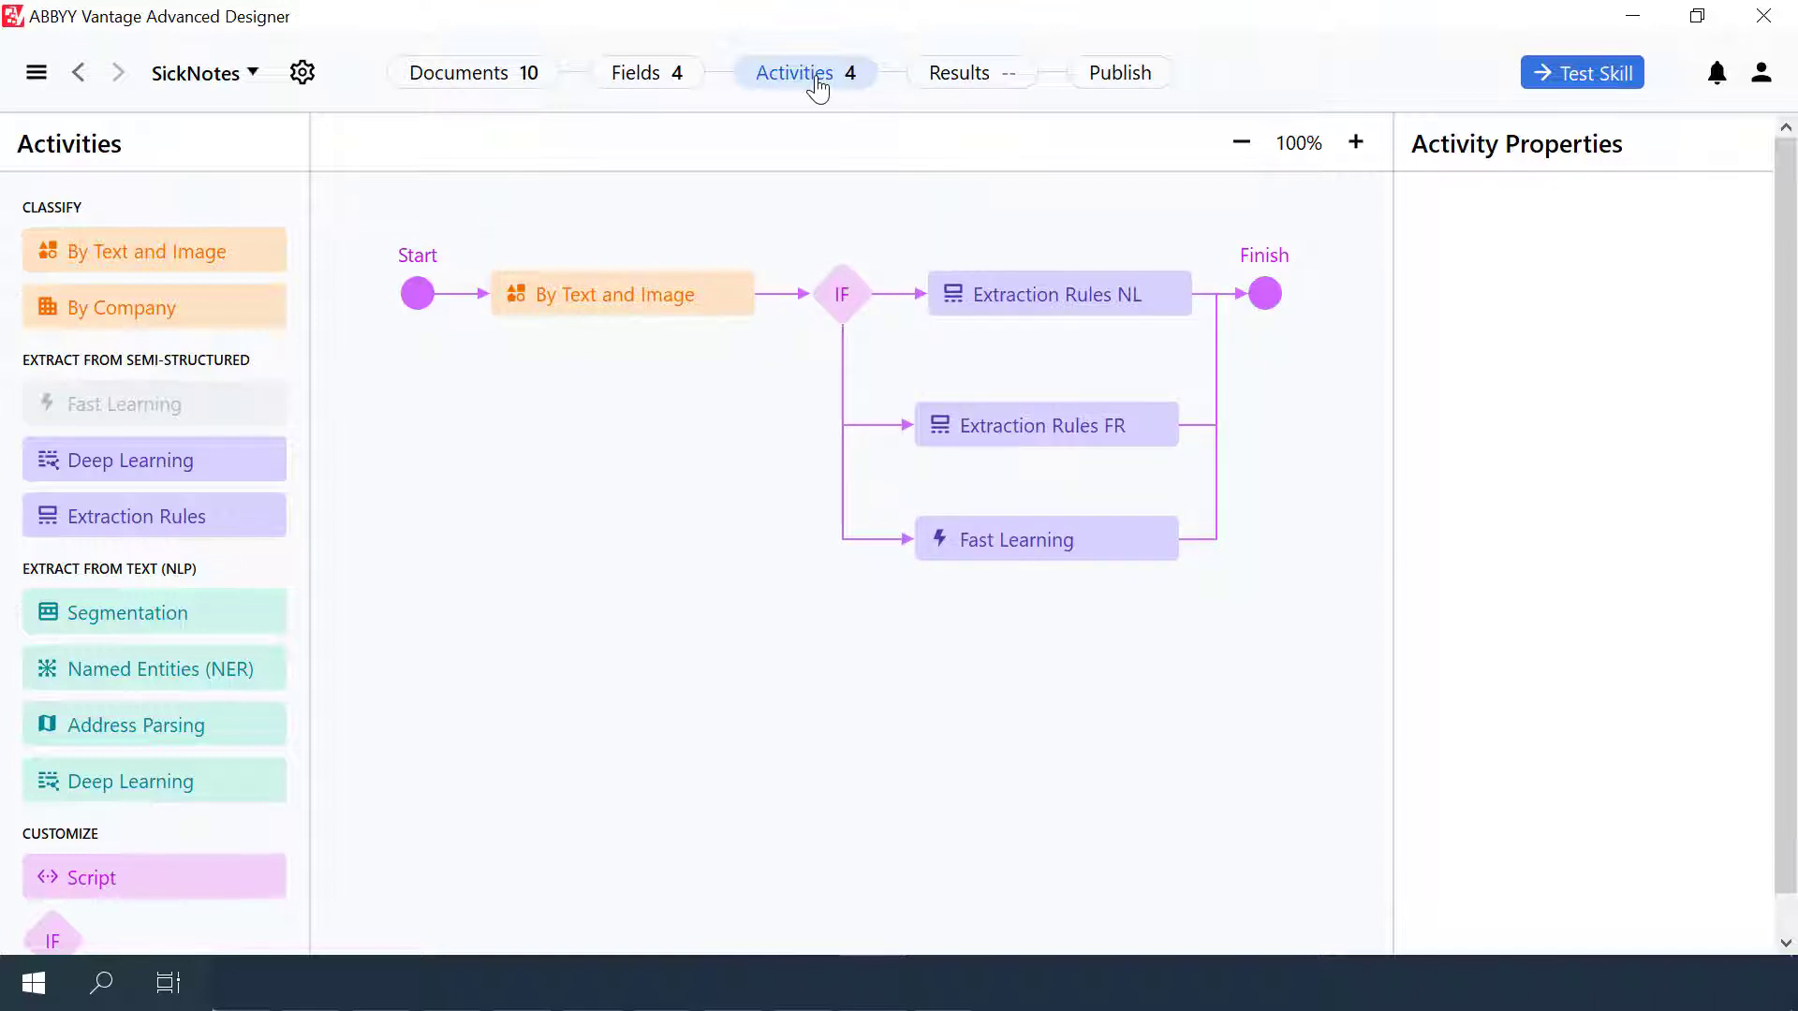
{"action": "left_click", "coordinate": [610, 302]}
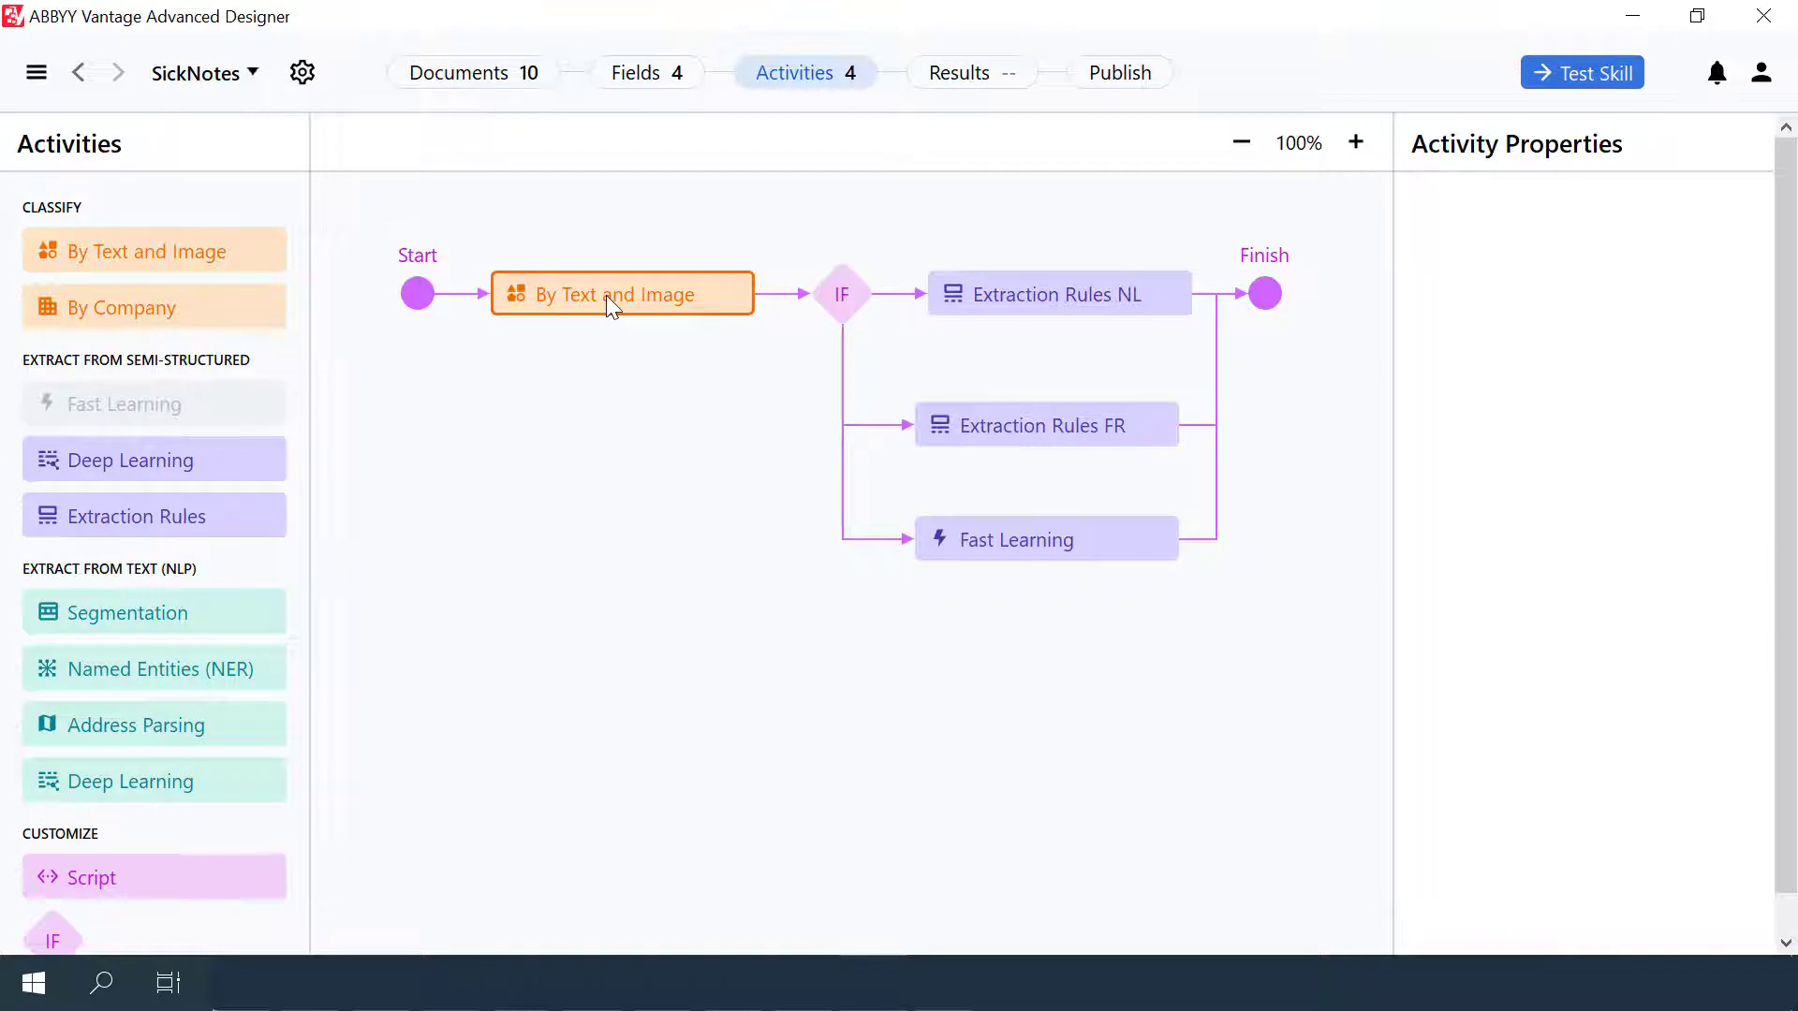
{"action": "left_click", "coordinate": [605, 295]}
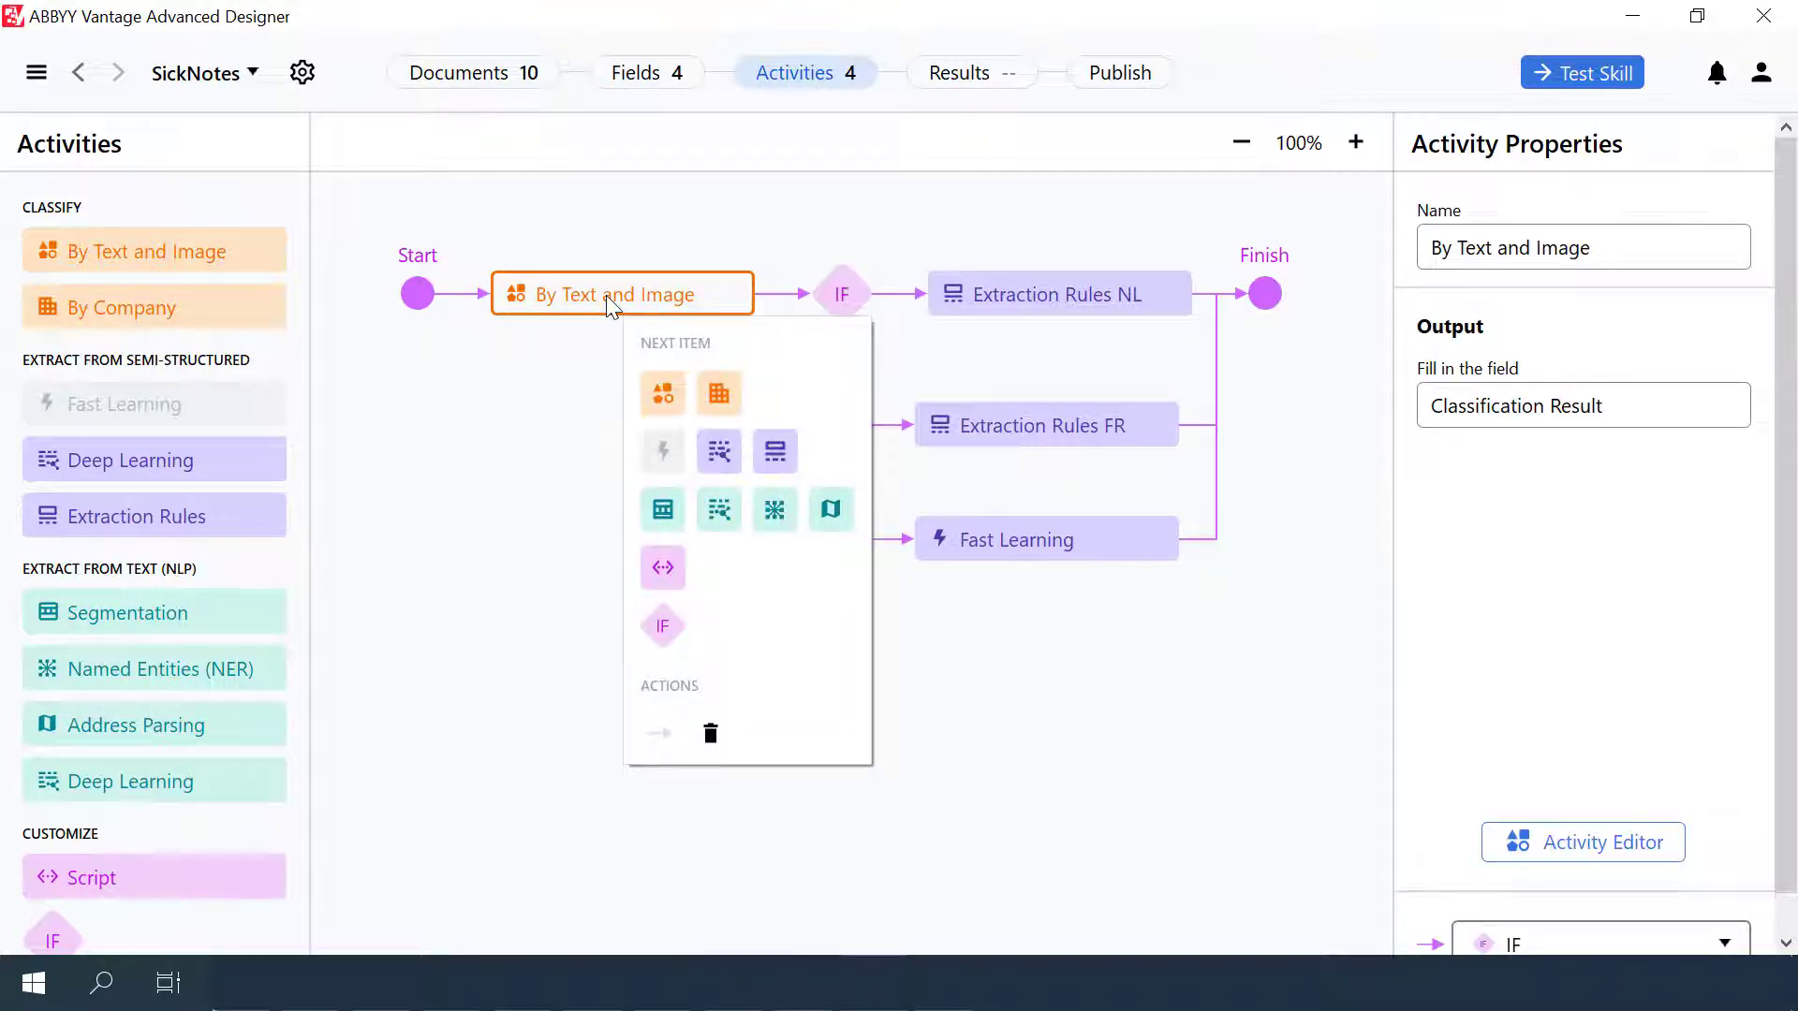
{"action": "left_click", "coordinate": [1581, 846]}
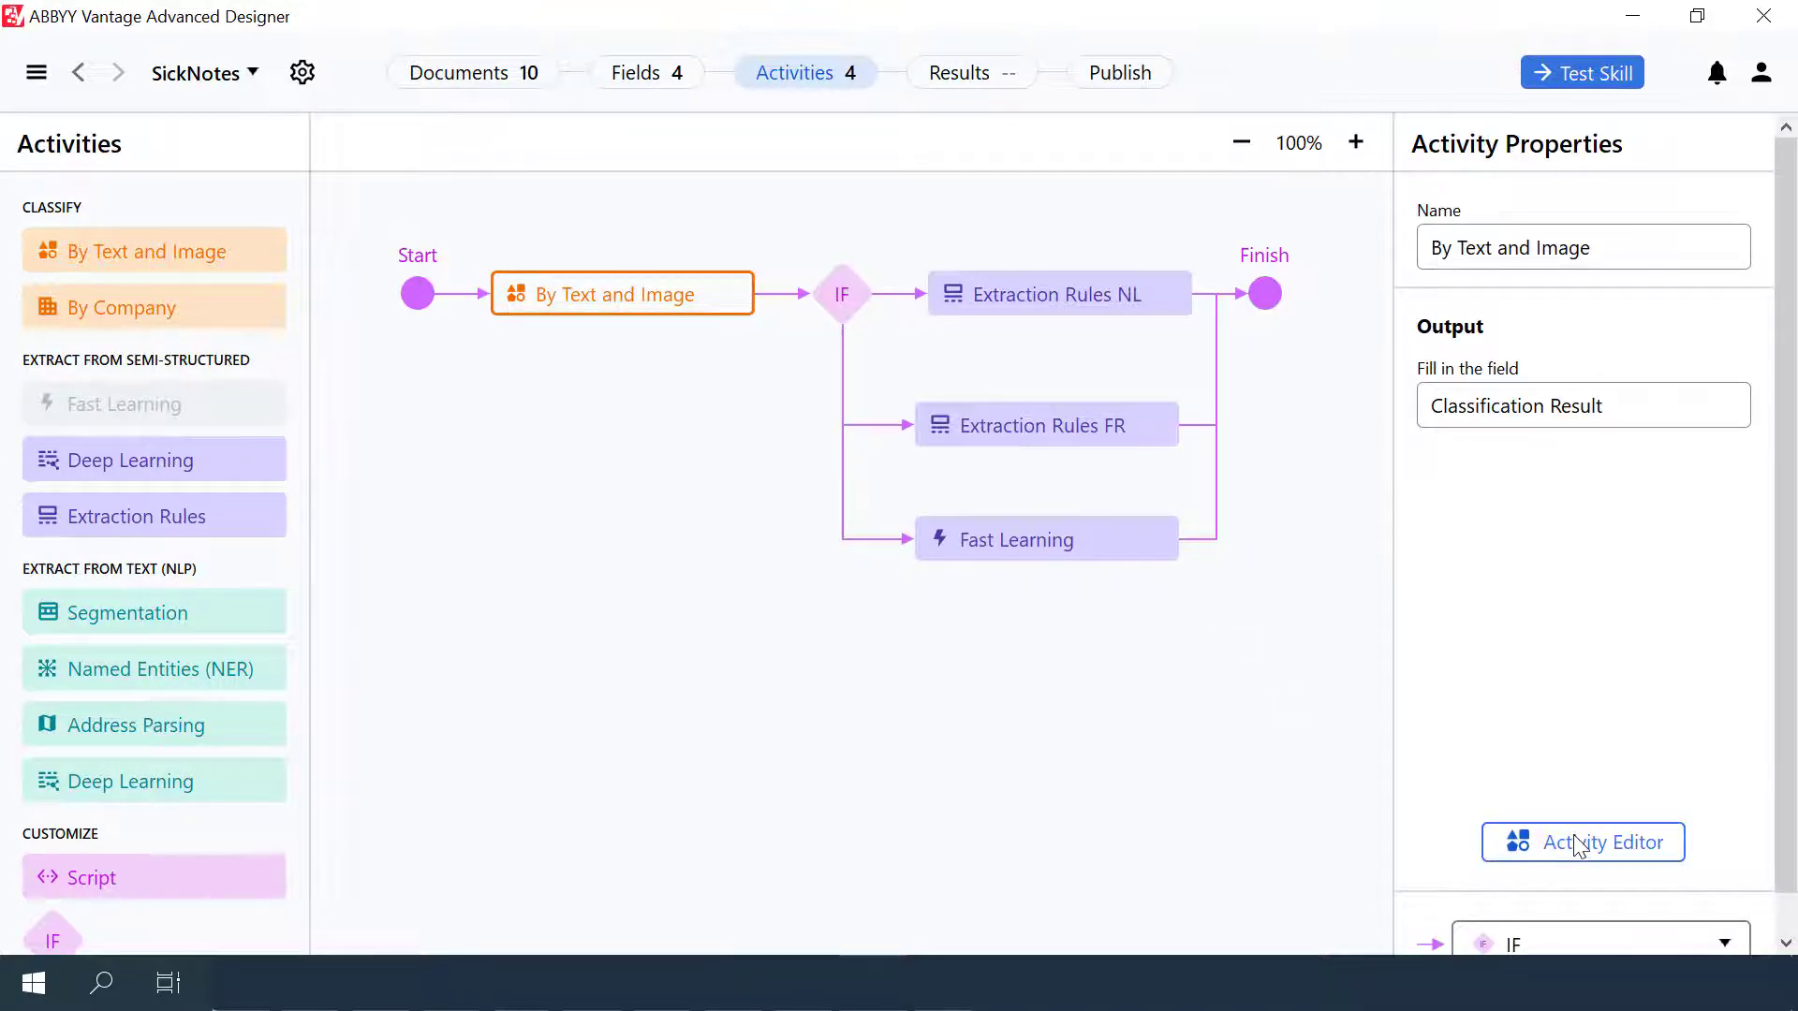
{"action": "left_click", "coordinate": [1581, 844]}
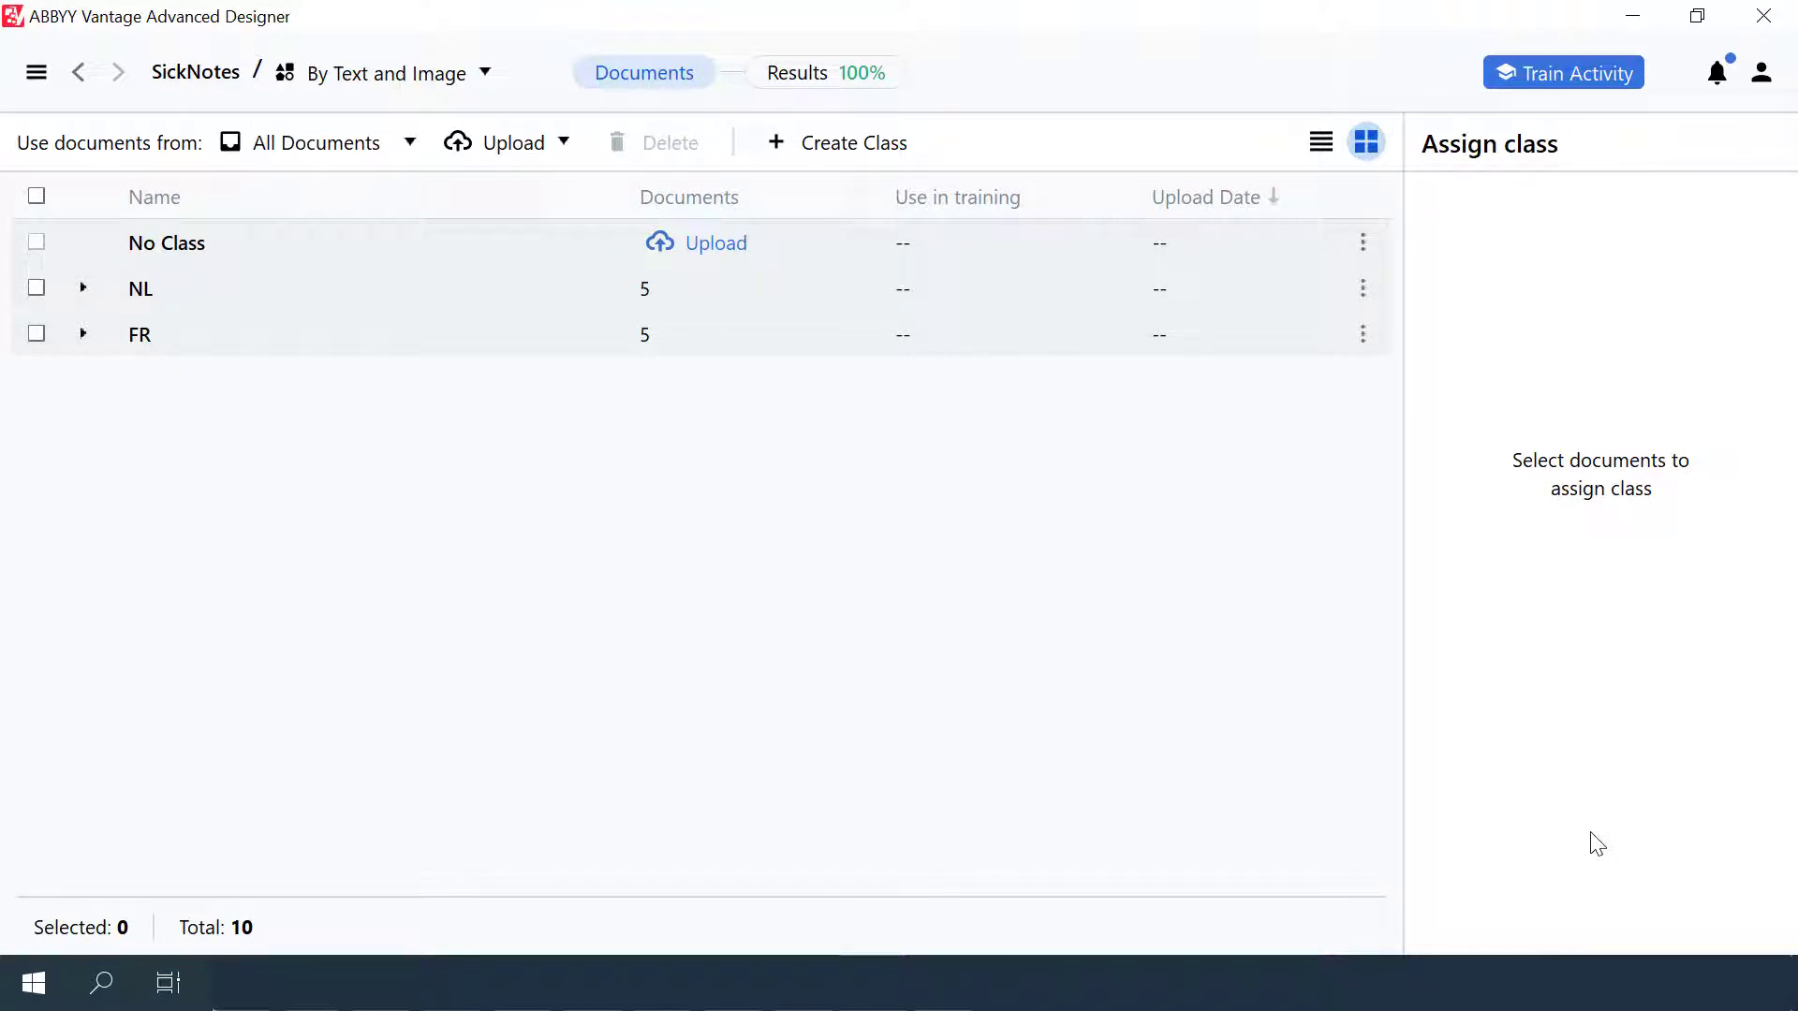
{"action": "left_click", "coordinate": [83, 289]}
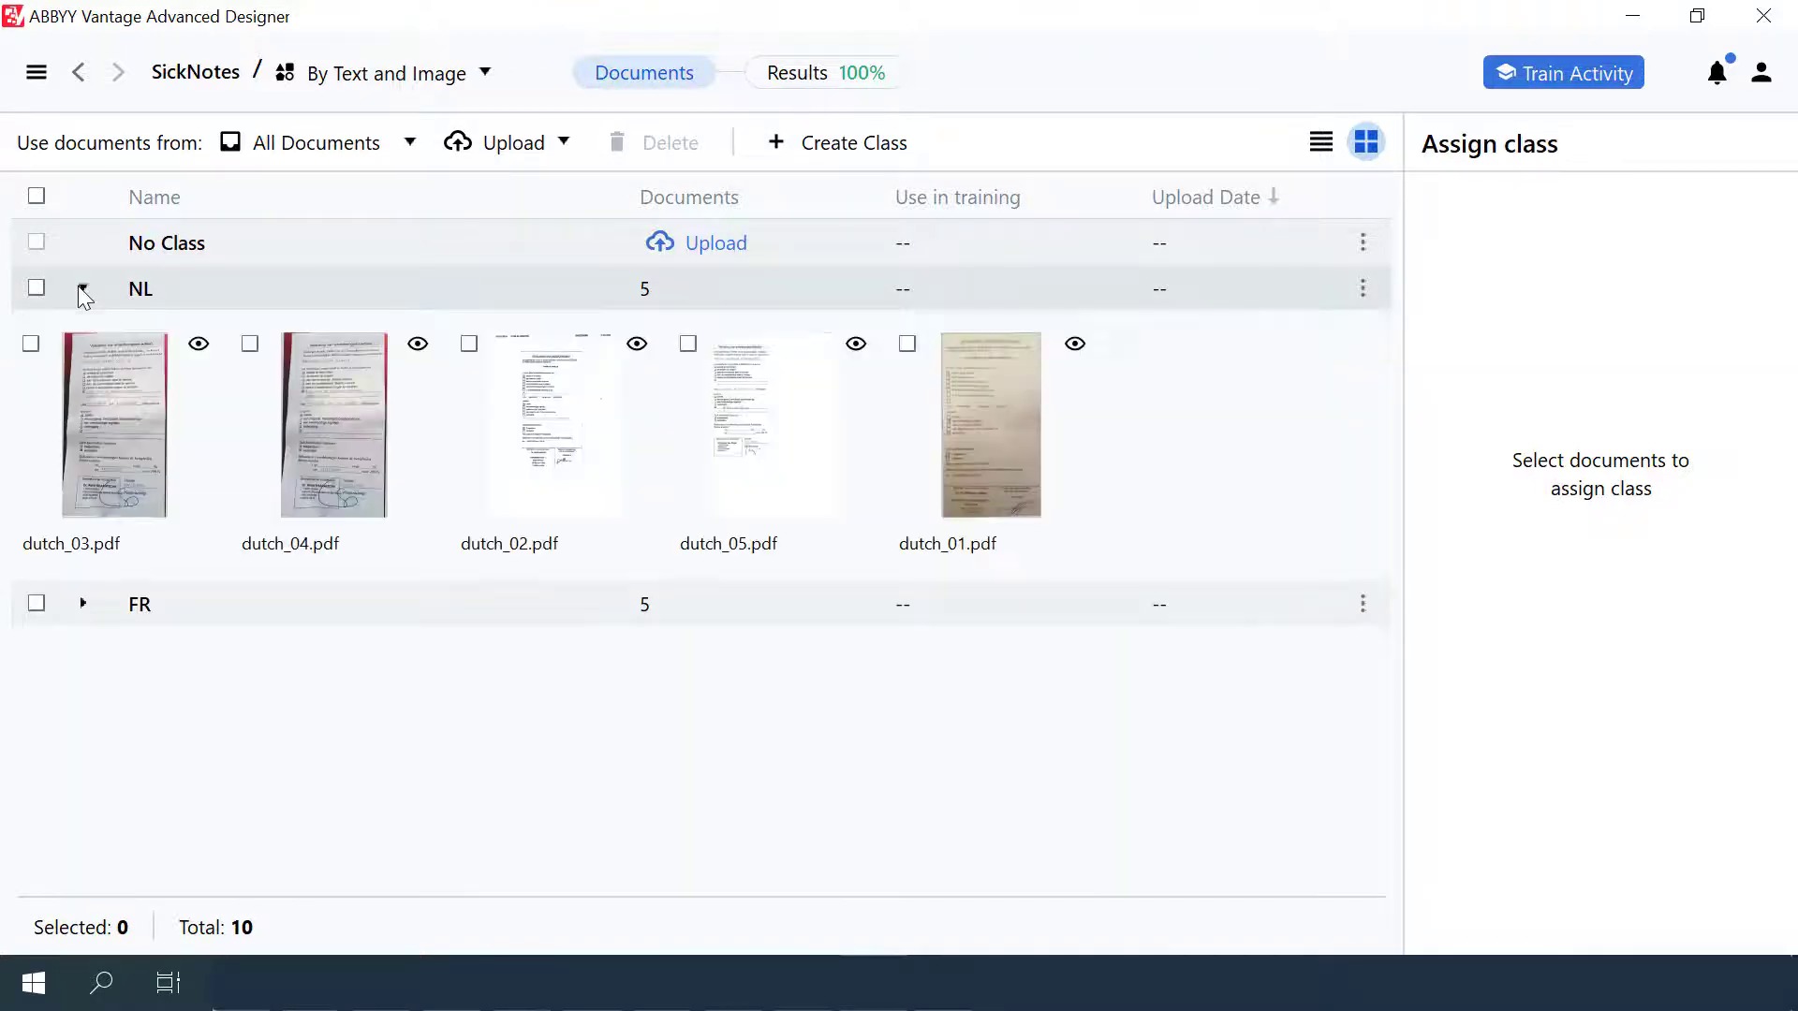
{"action": "left_click", "coordinate": [83, 604]}
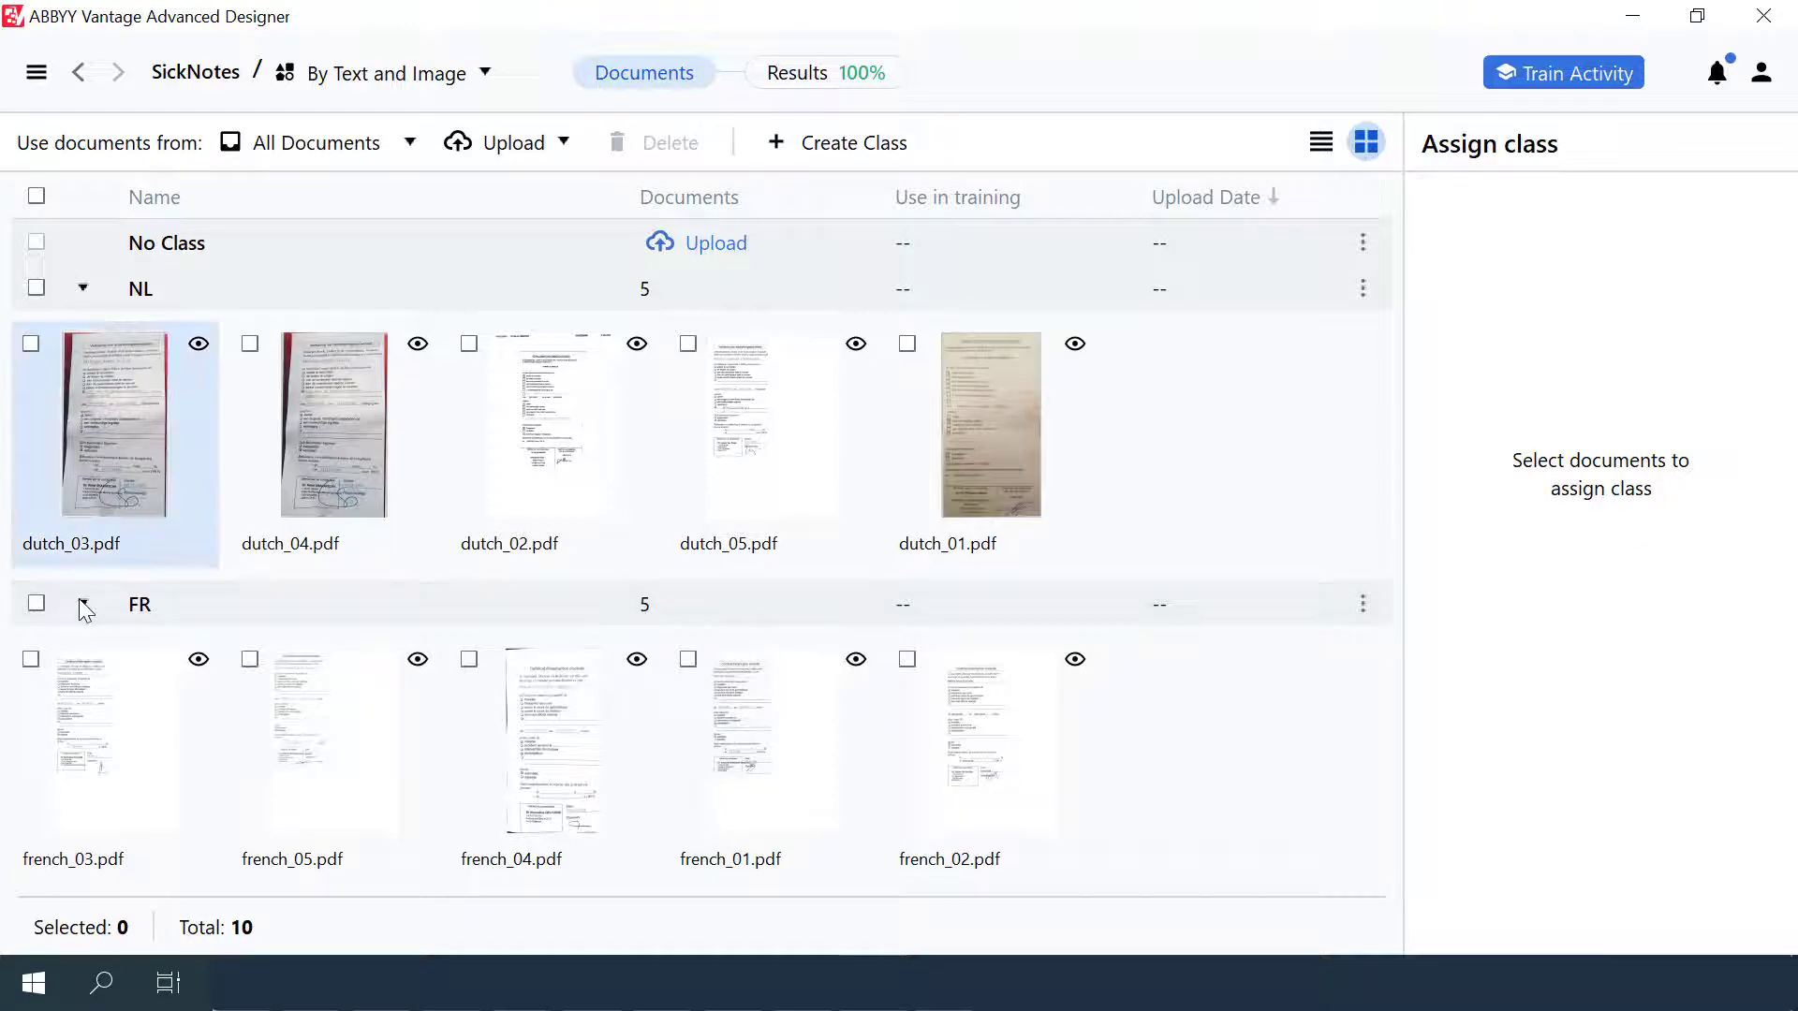
{"action": "left_click", "coordinate": [788, 87]}
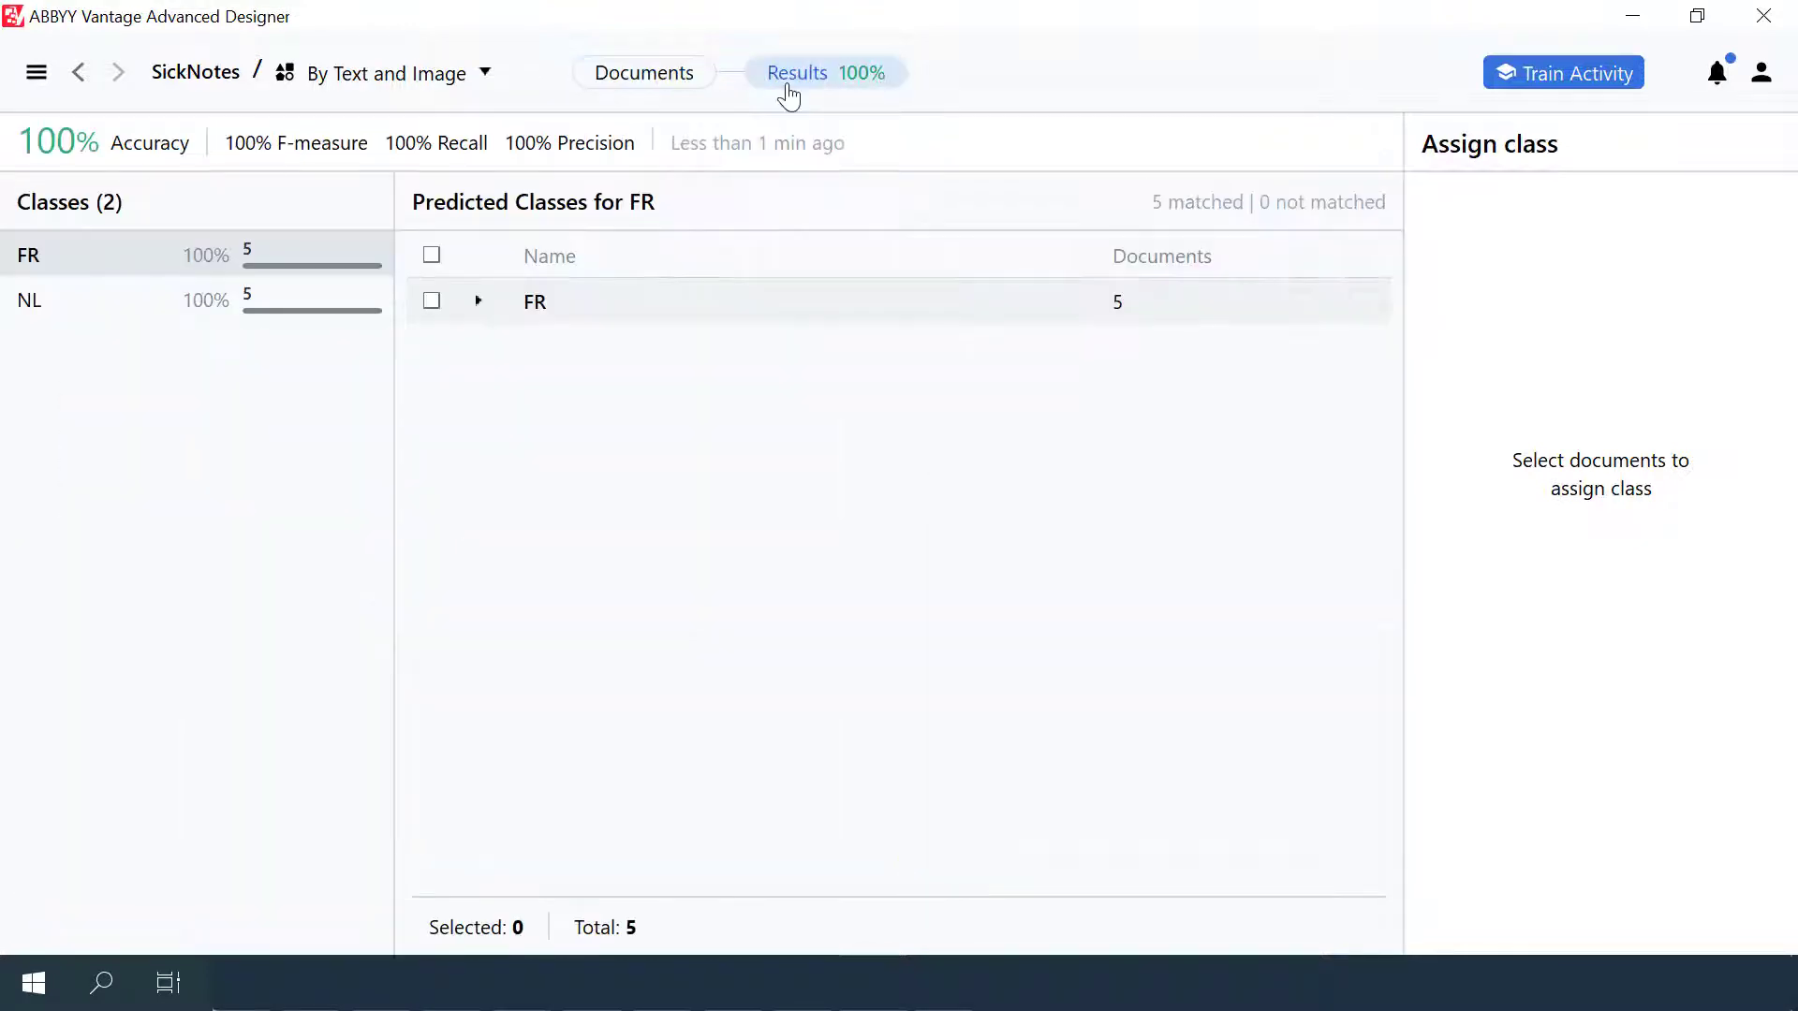
{"action": "left_click", "coordinate": [643, 79]}
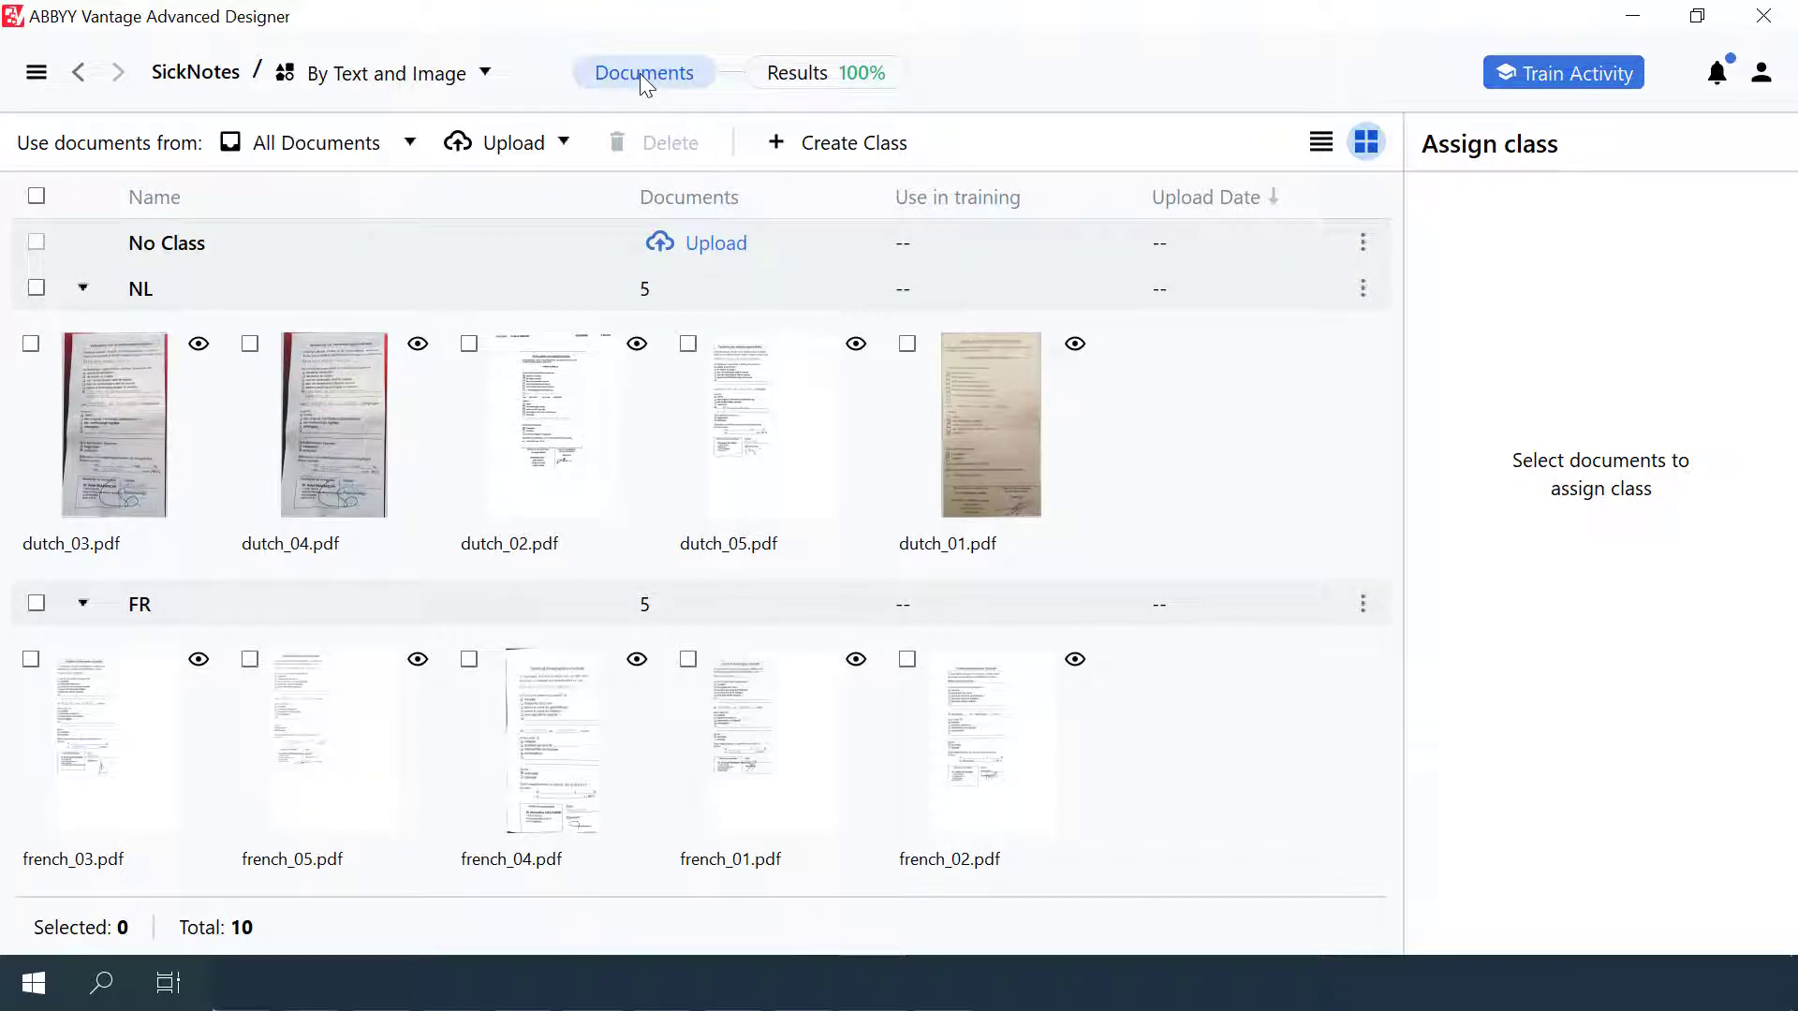
{"action": "left_click", "coordinate": [193, 79]}
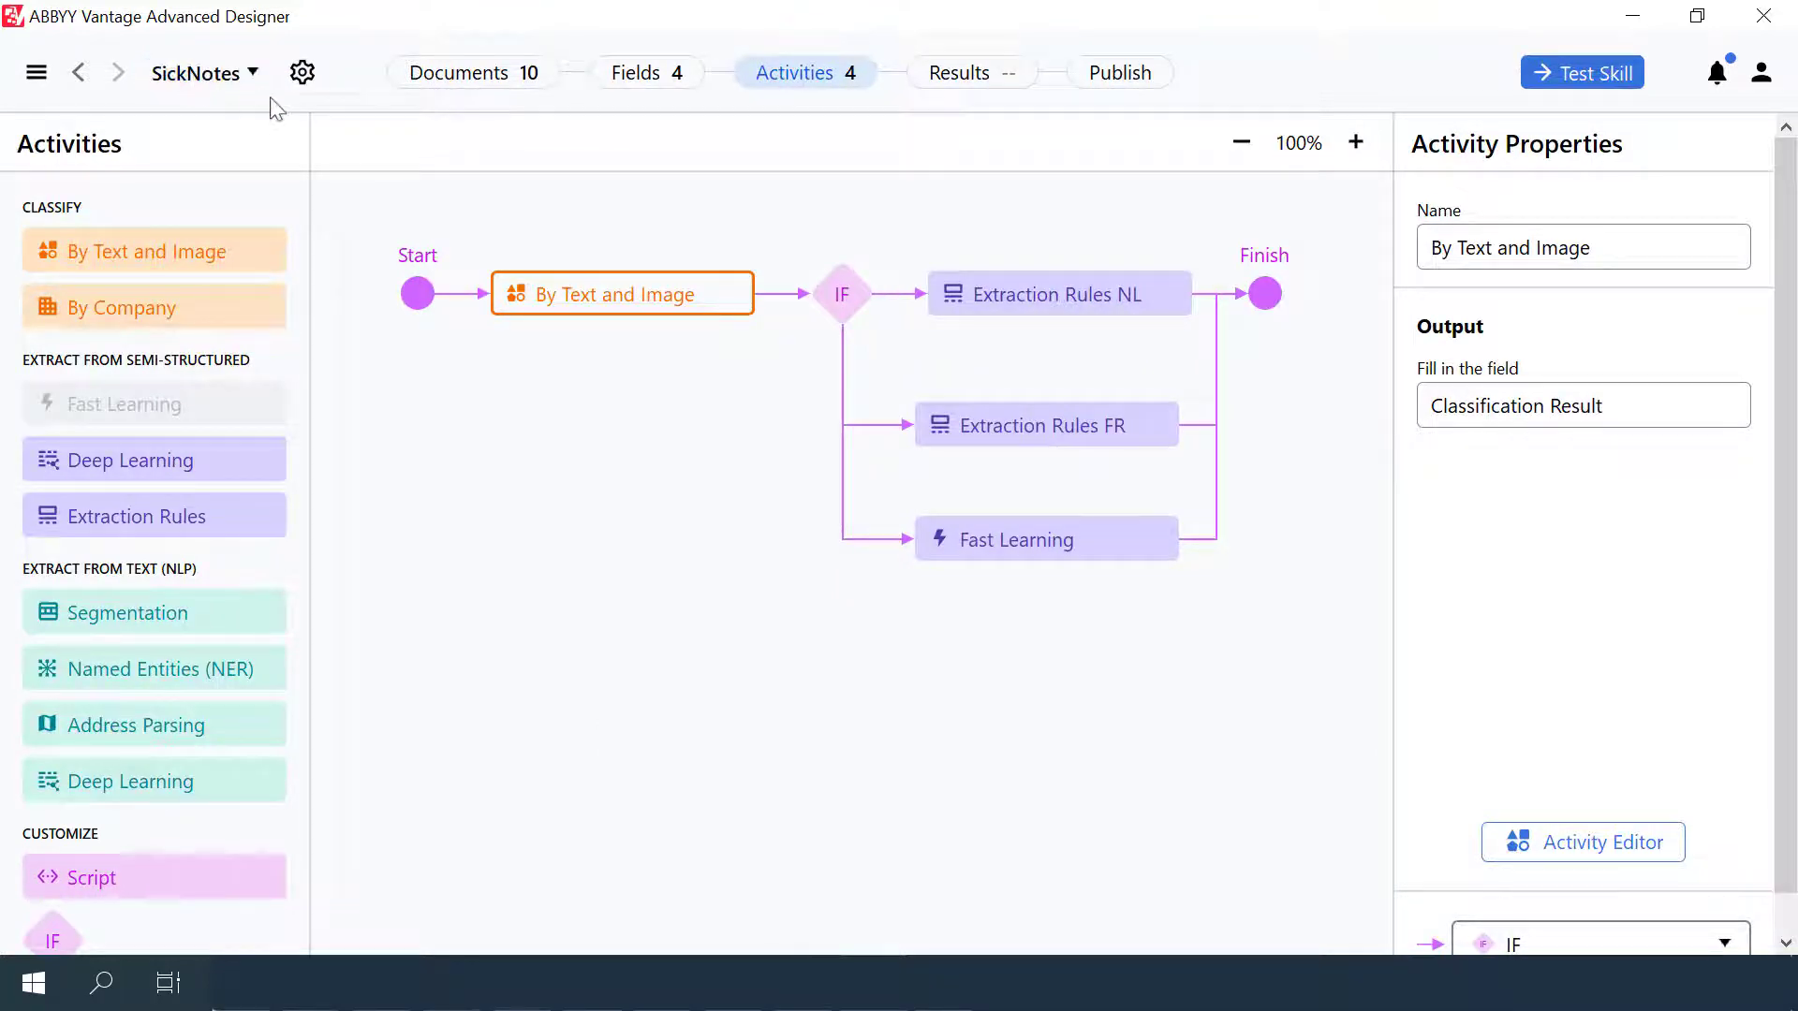
Show the IF step's two Extraction Rules case conditions and its Fast Learning else condition
{"action": "left_click", "coordinate": [835, 293]}
{"action": "left_click", "coordinate": [837, 292]}
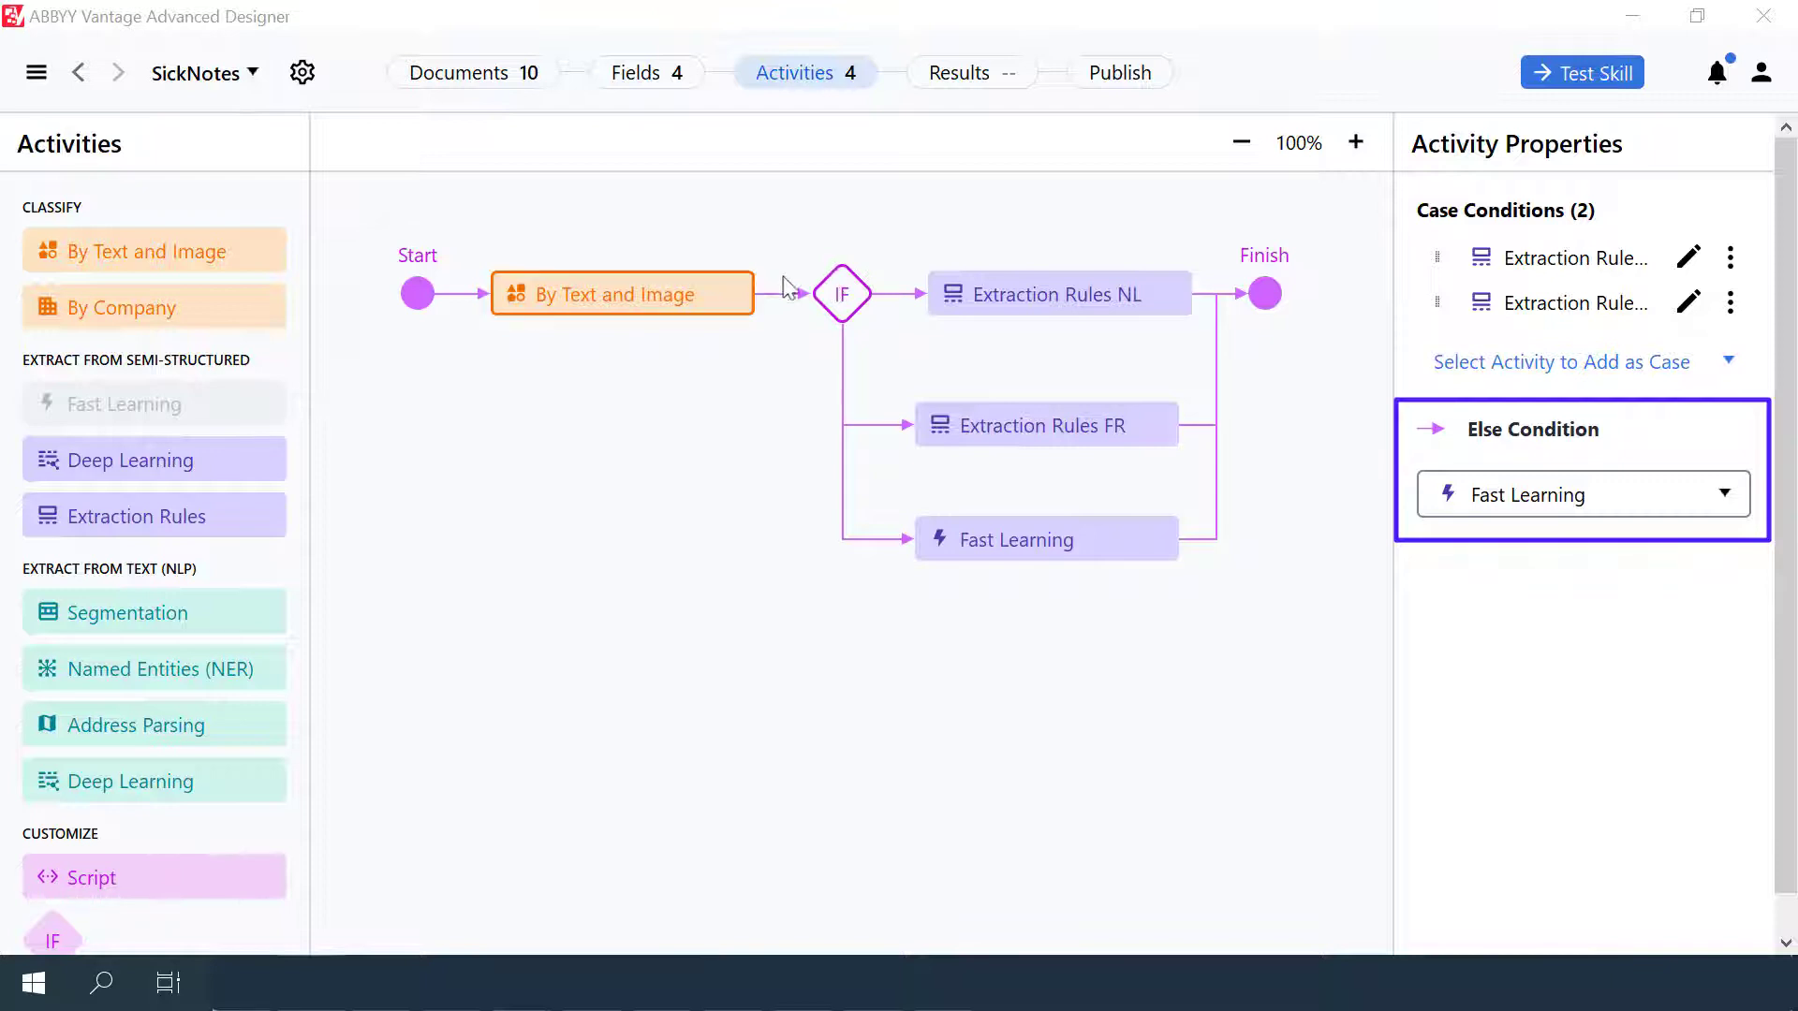
Inspect the Extraction Rules FR case condition code and close the editor
{"action": "left_click", "coordinate": [1700, 270]}
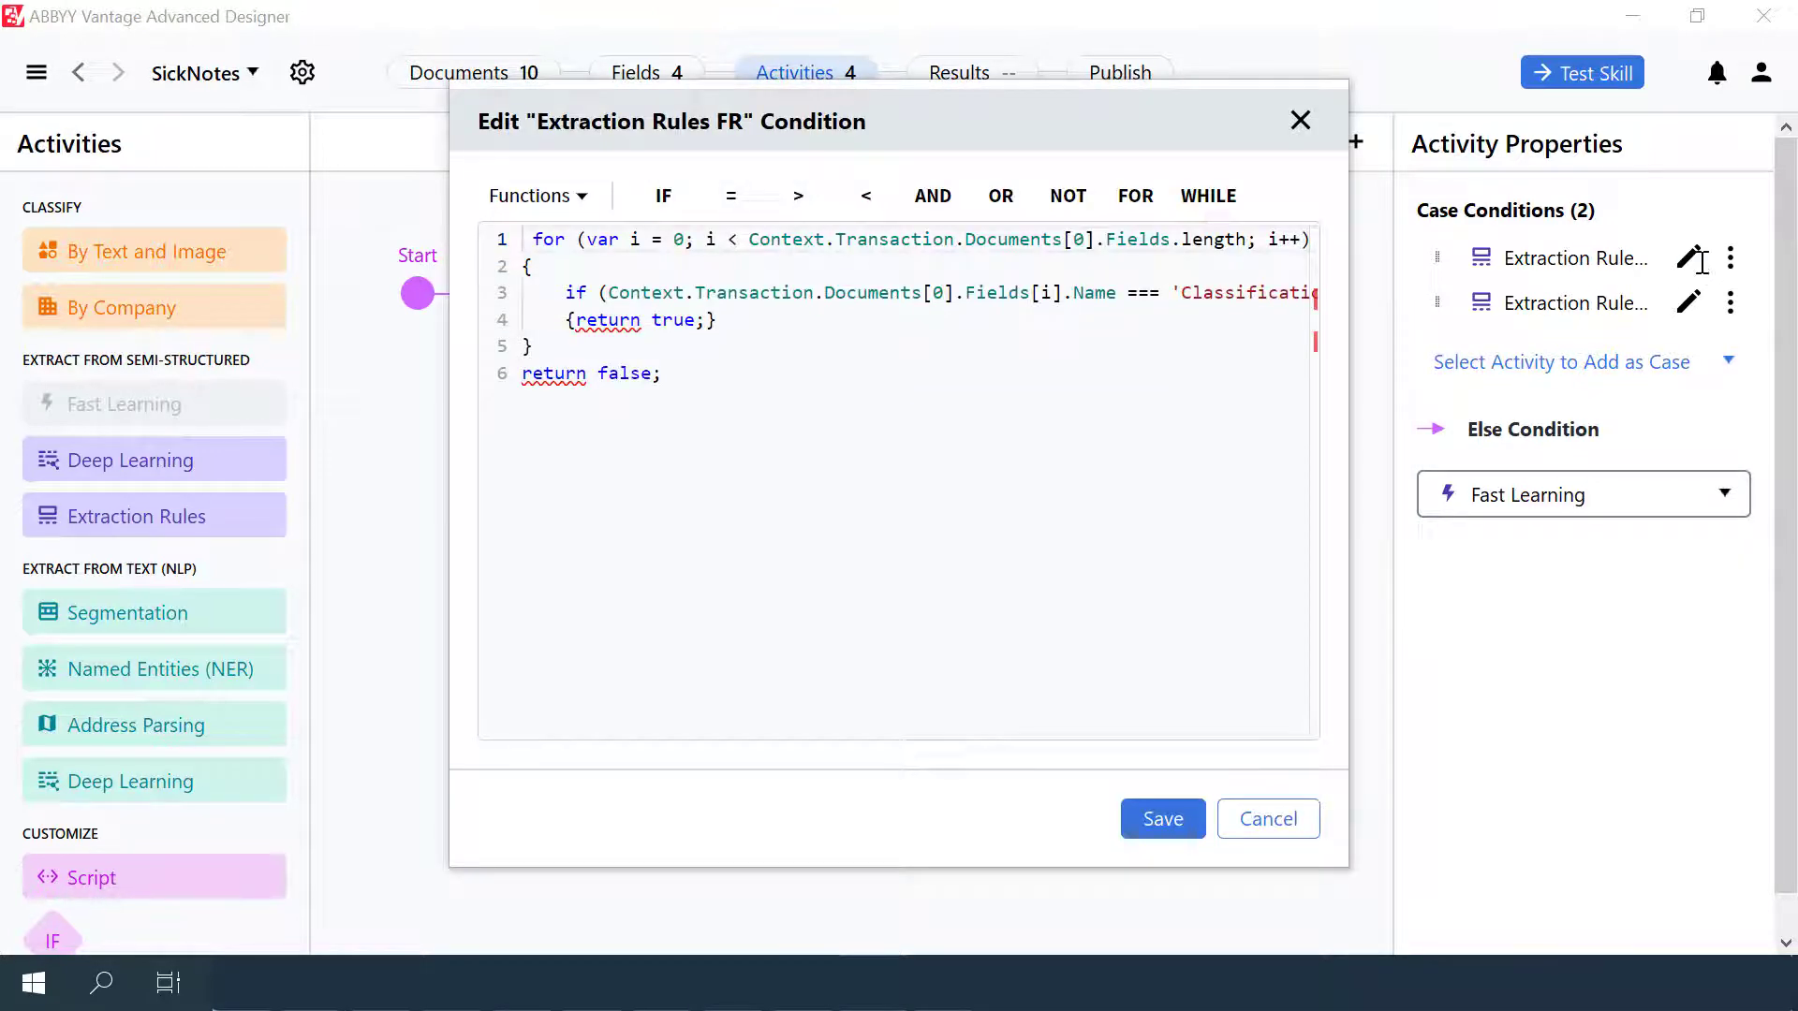
{"action": "left_click_drag", "start_coordinate": [846, 733], "coordinate": [787, 703]}
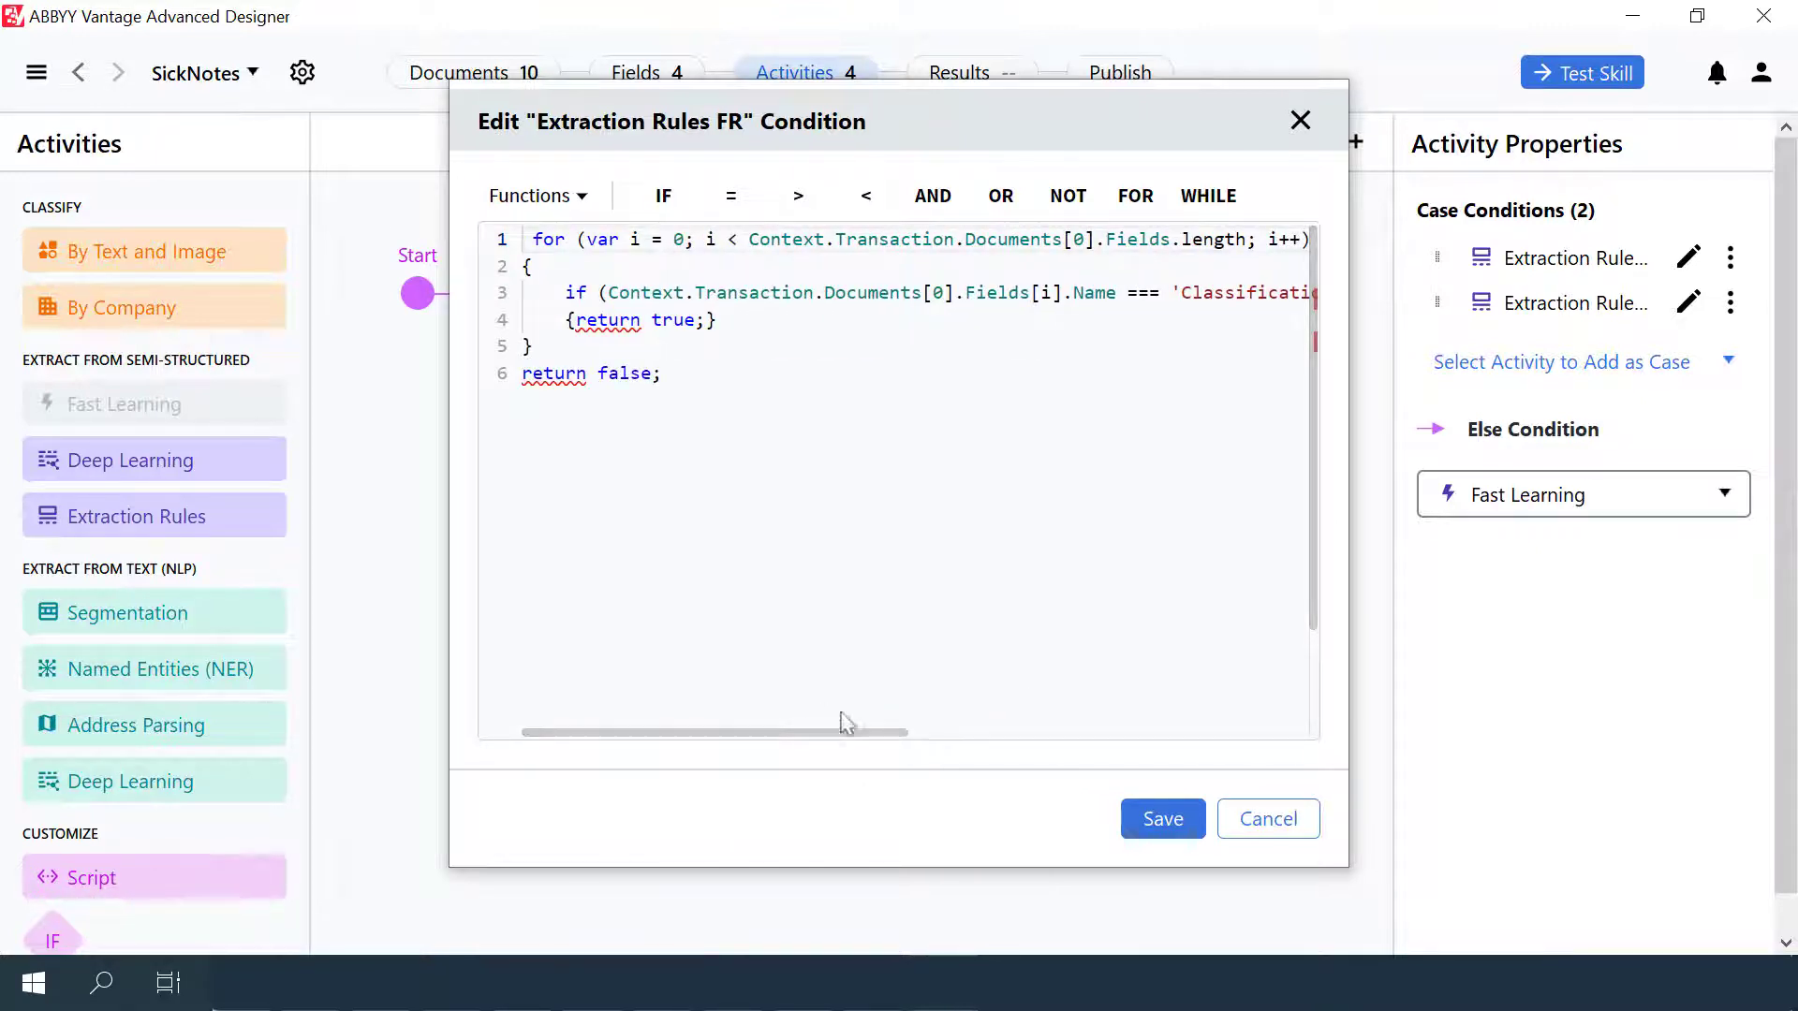
{"action": "left_click", "coordinate": [1238, 819]}
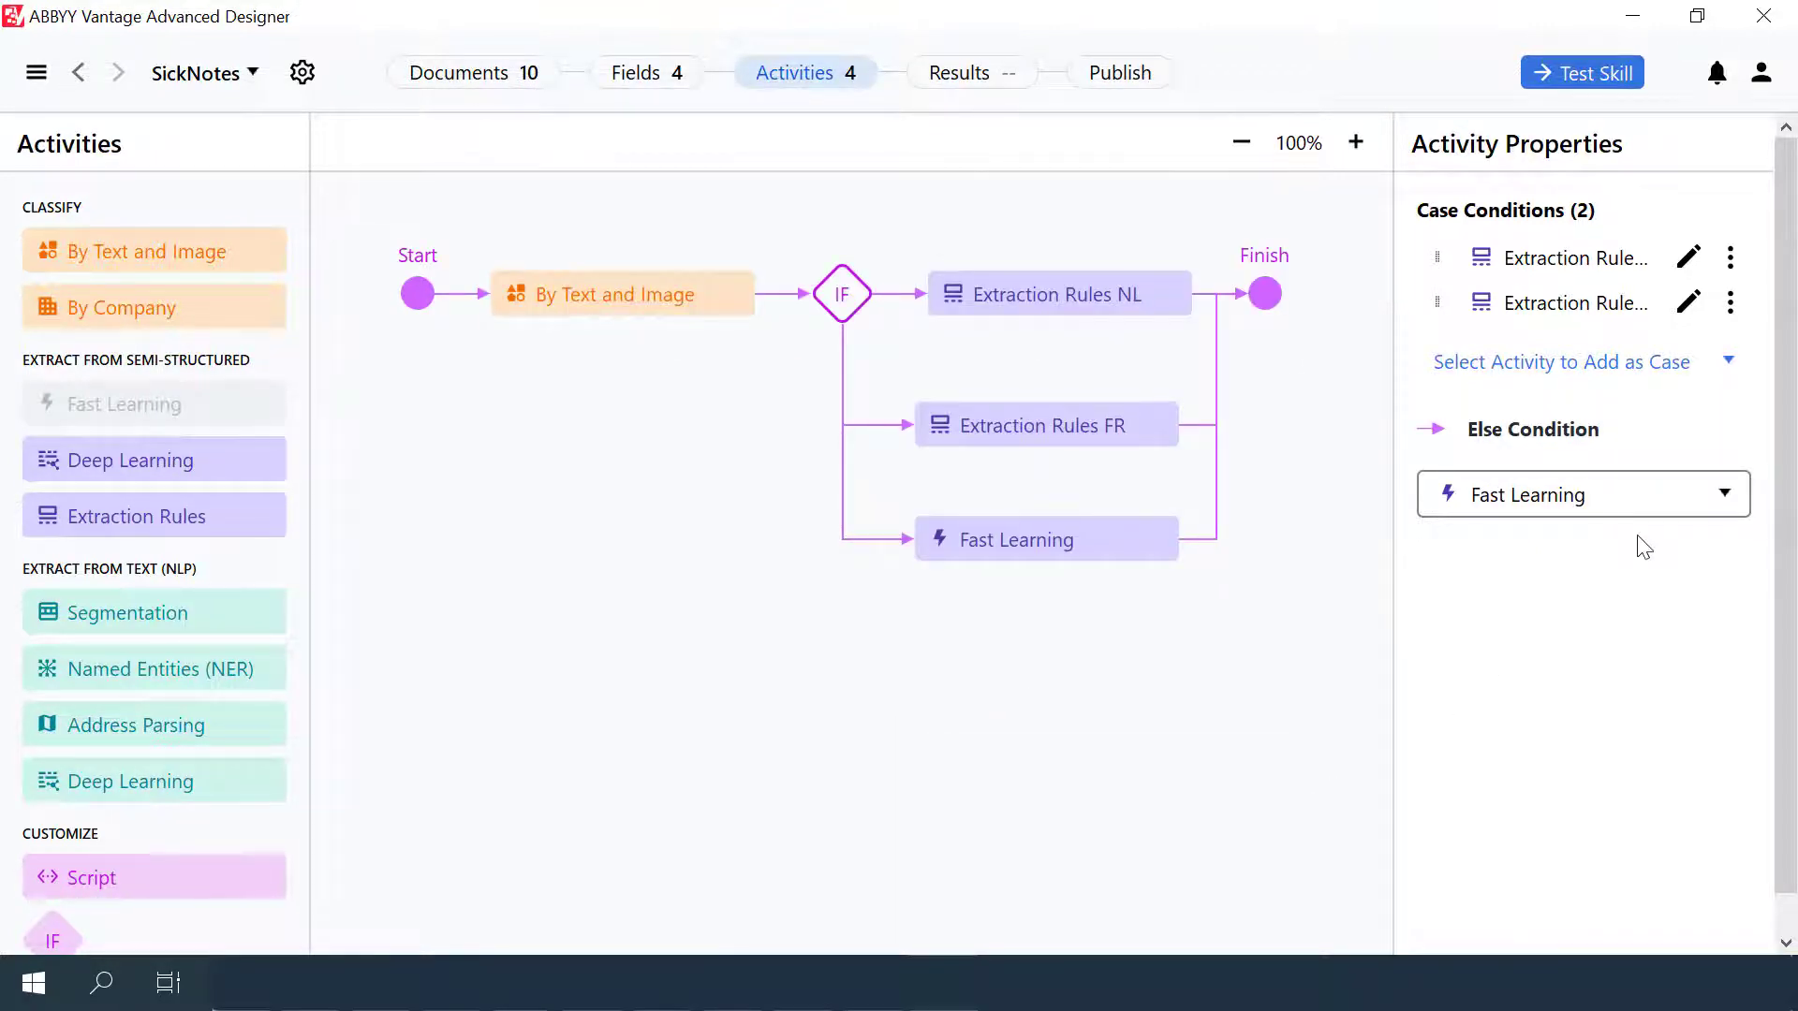
Review the NL condition checking Classification Result equals 'NL', and save it
{"action": "left_click", "coordinate": [1690, 305]}
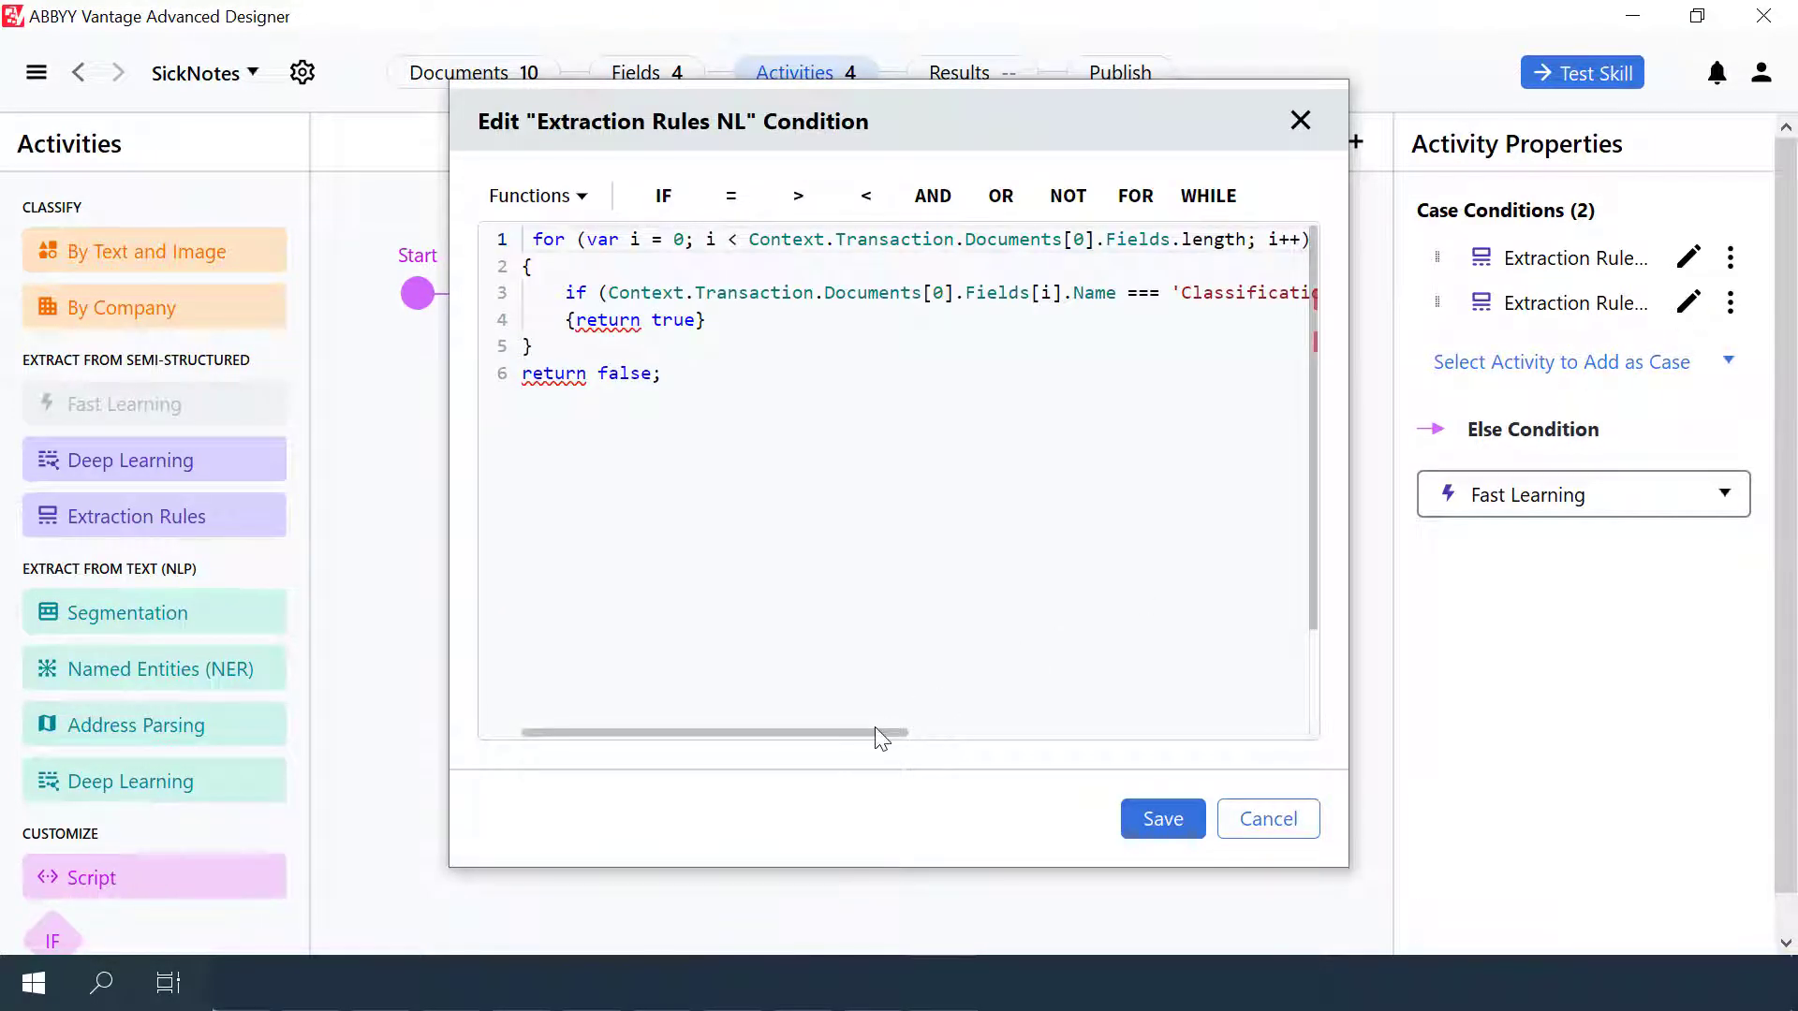
{"action": "left_click_drag", "start_coordinate": [590, 734], "coordinate": [1075, 708]}
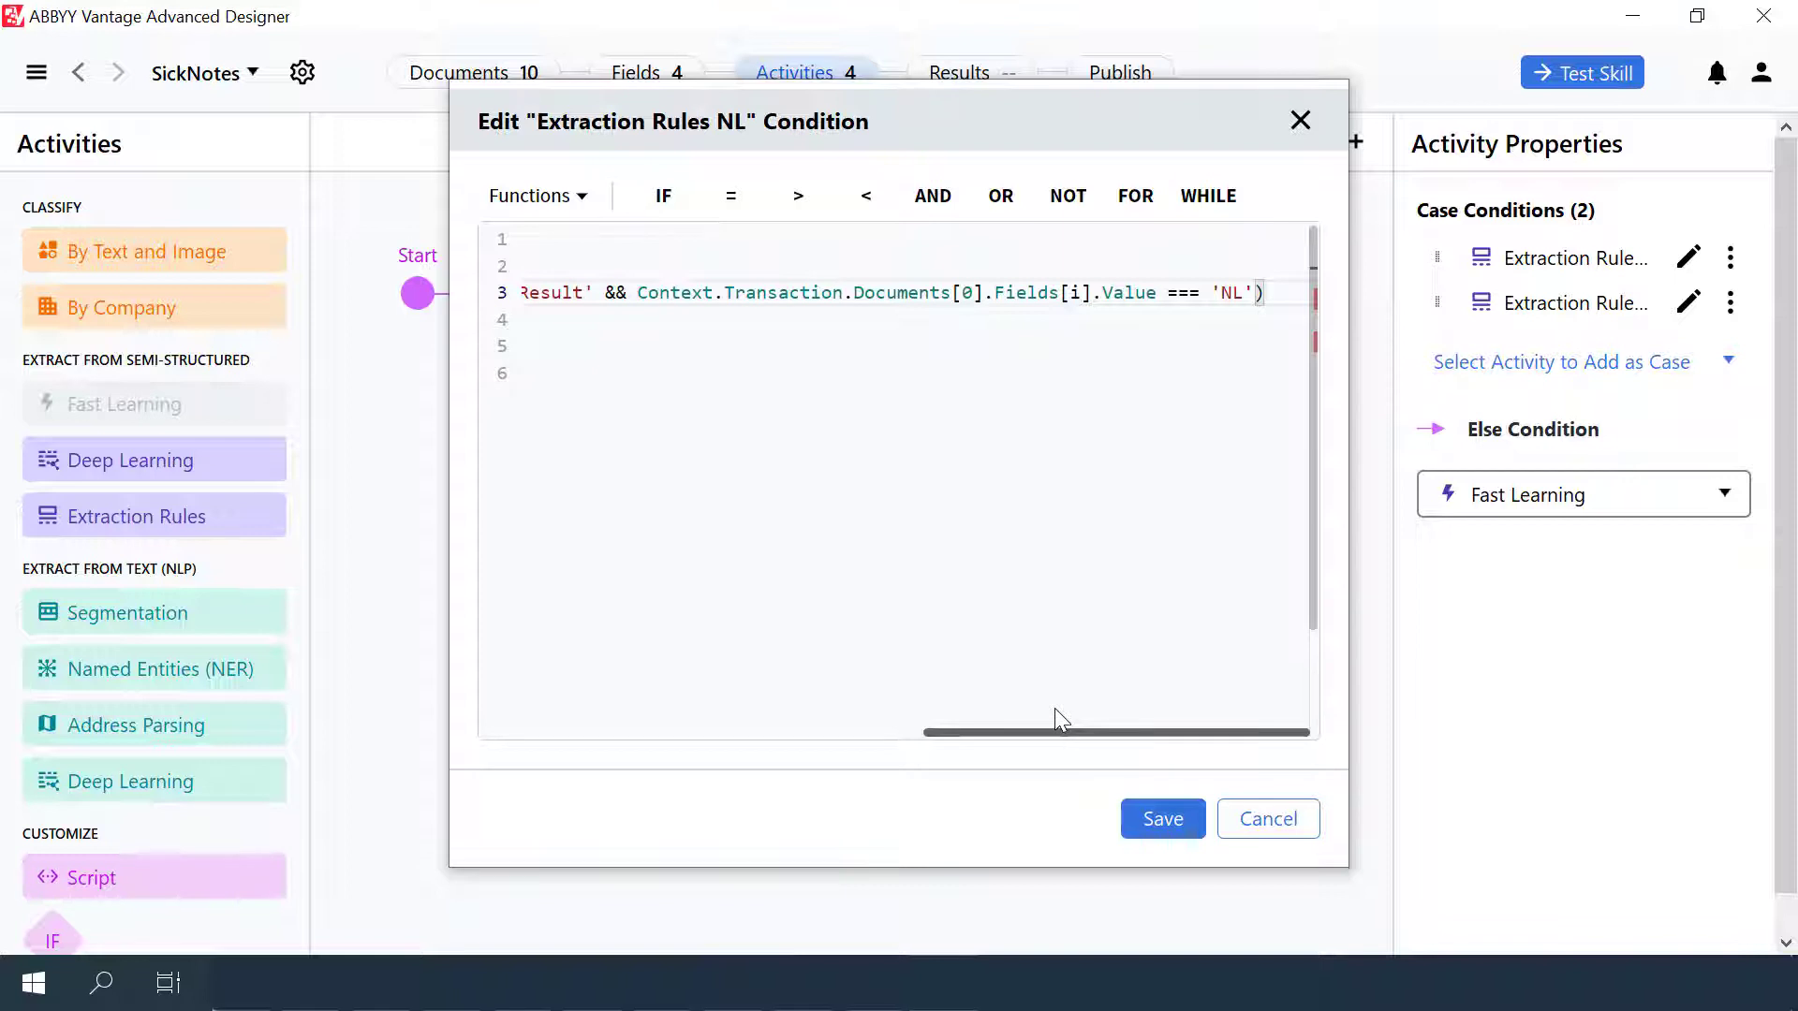
{"action": "left_click", "coordinate": [1161, 824]}
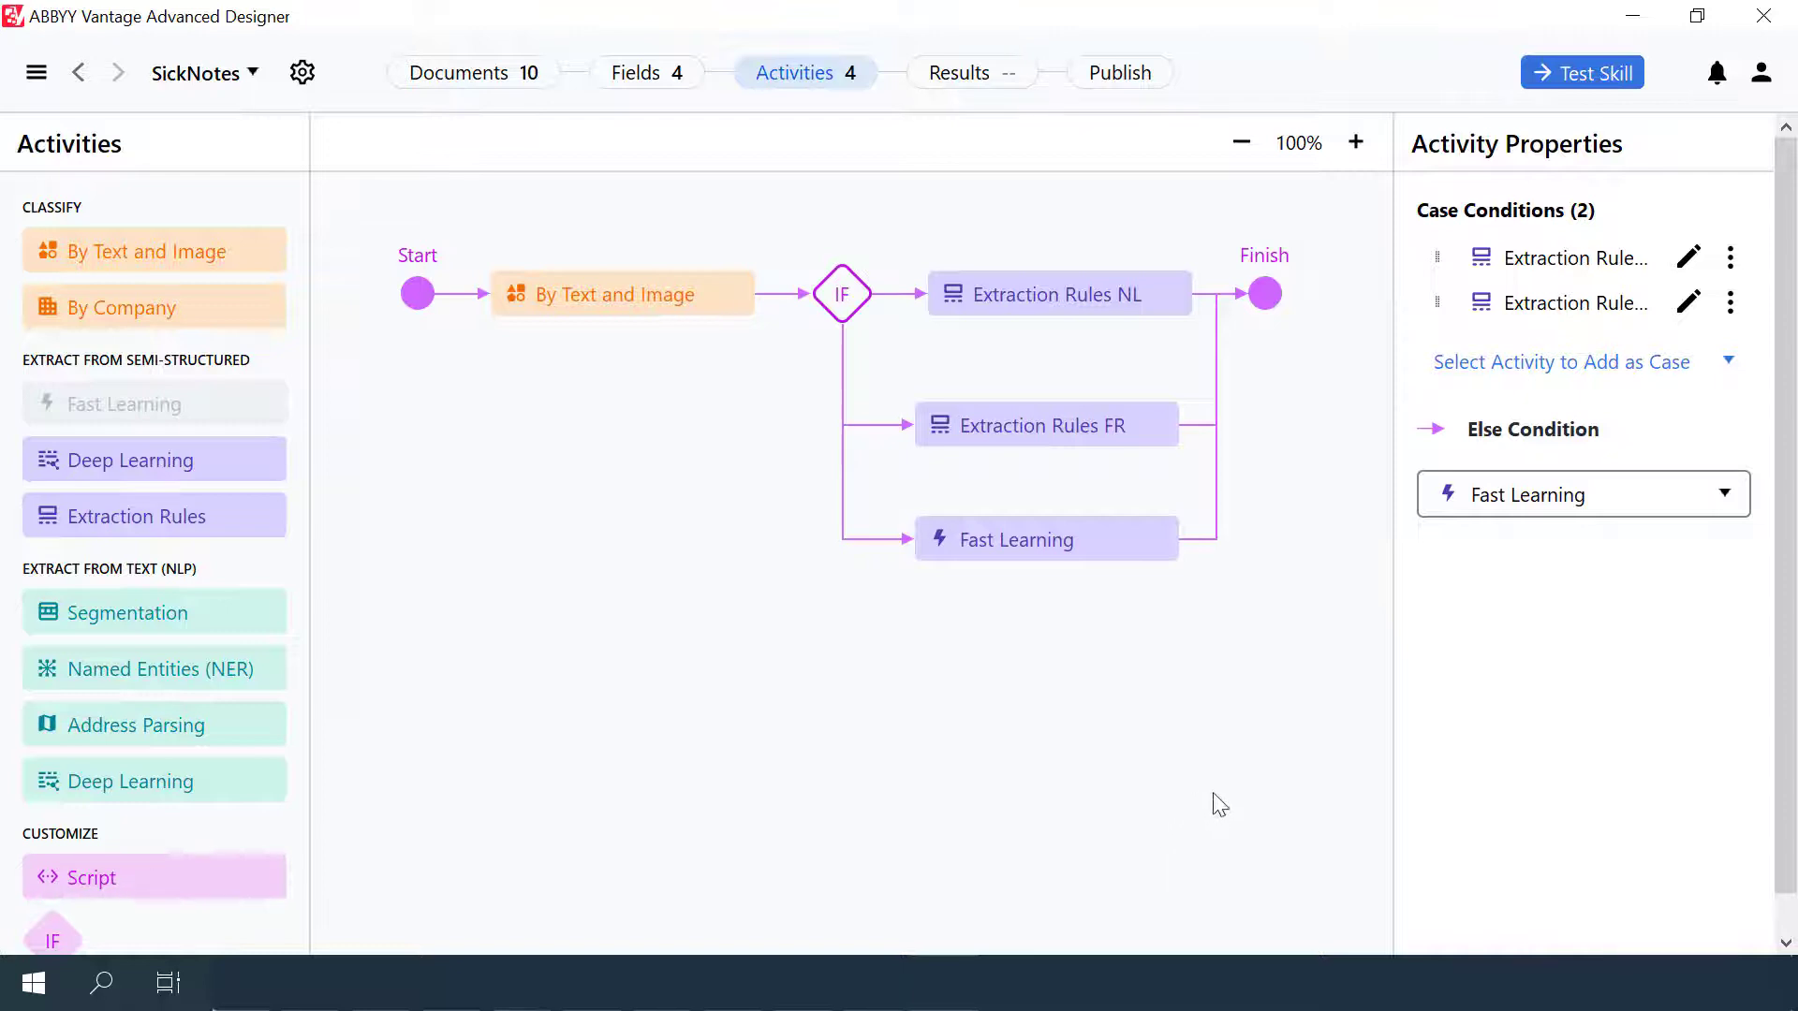
Check the else-branch options, then confirm Extraction Rules NL outputs only Patients_Name and Date
{"action": "left_click", "coordinate": [1733, 504]}
{"action": "left_click", "coordinate": [1726, 506]}
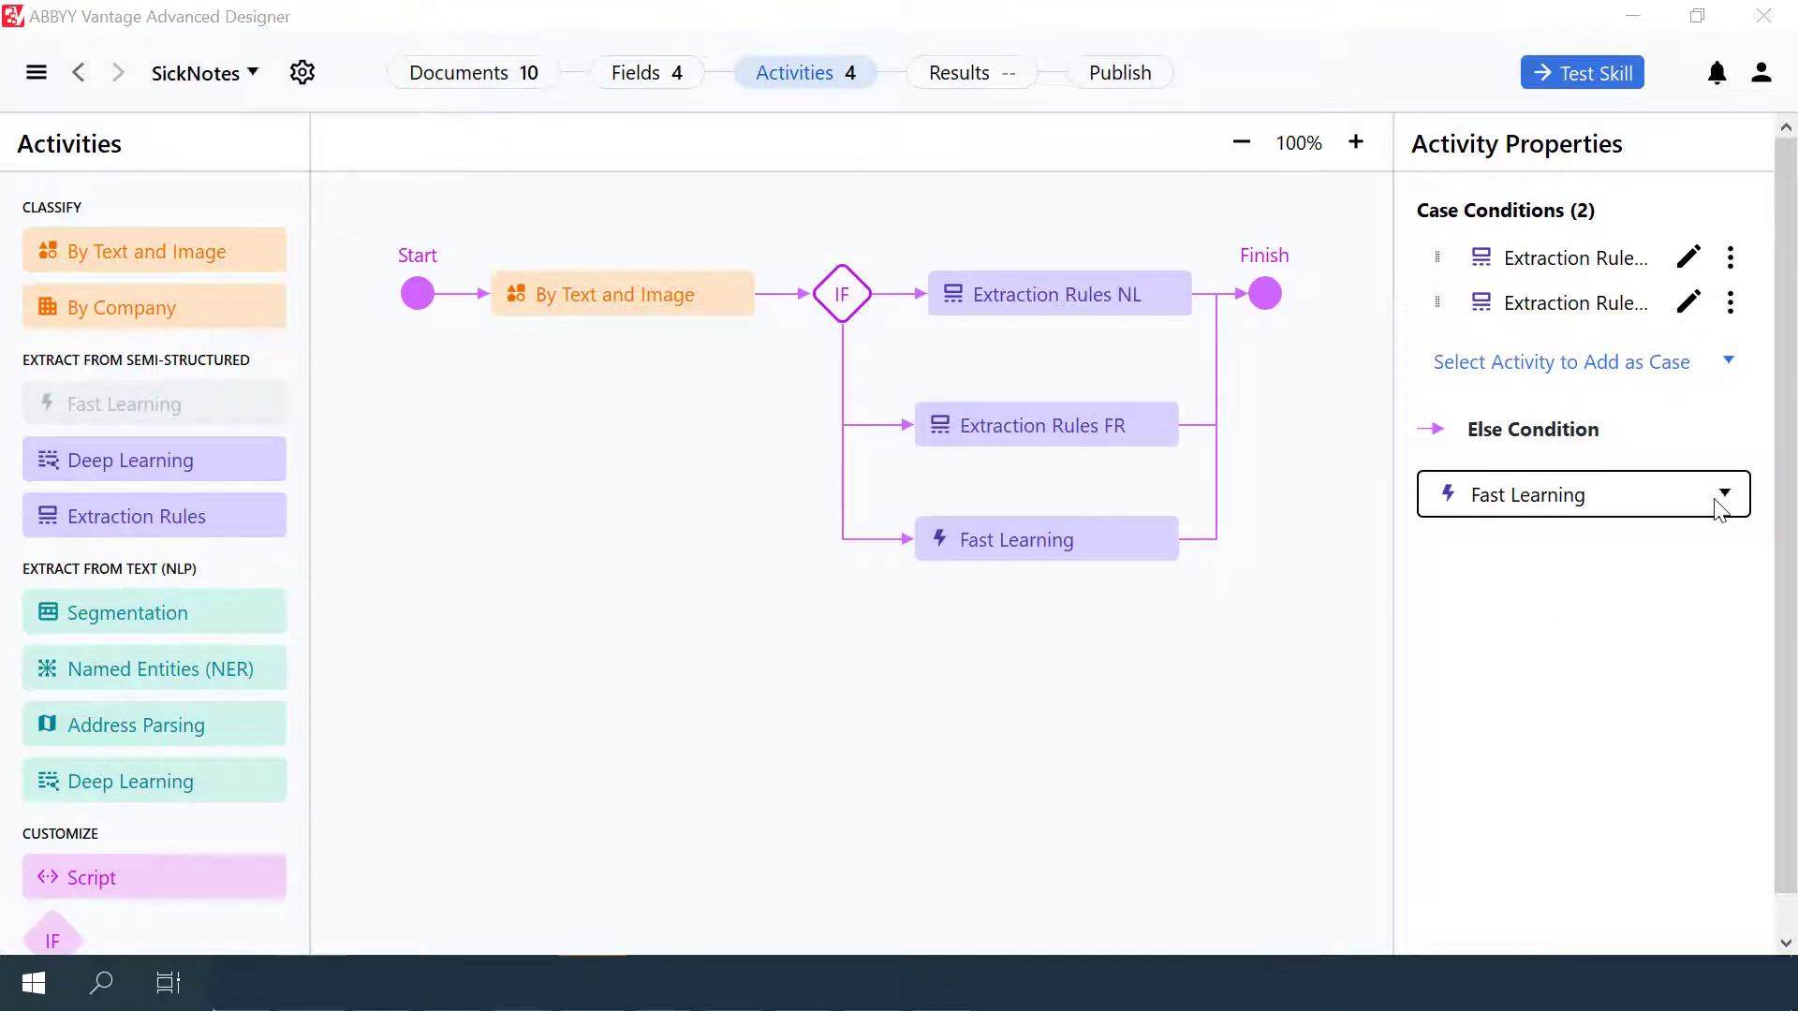
{"action": "double_click", "coordinate": [1061, 296]}
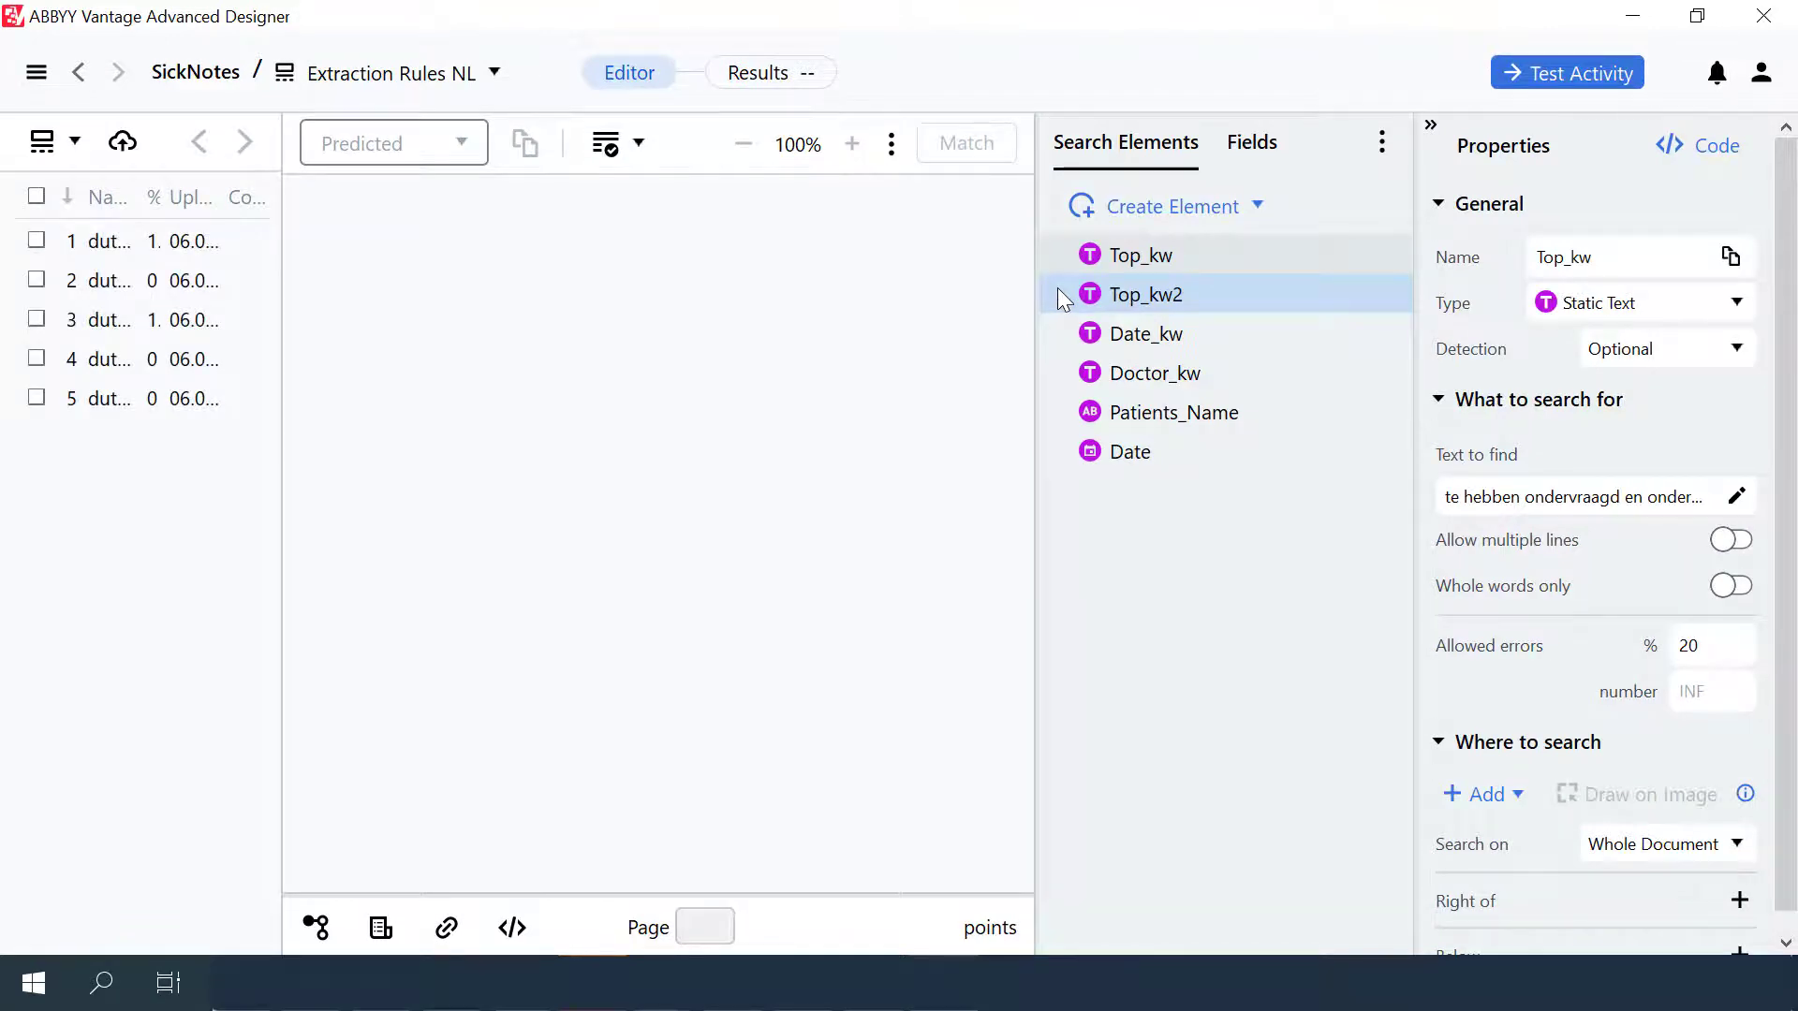
{"action": "left_click", "coordinate": [1266, 143]}
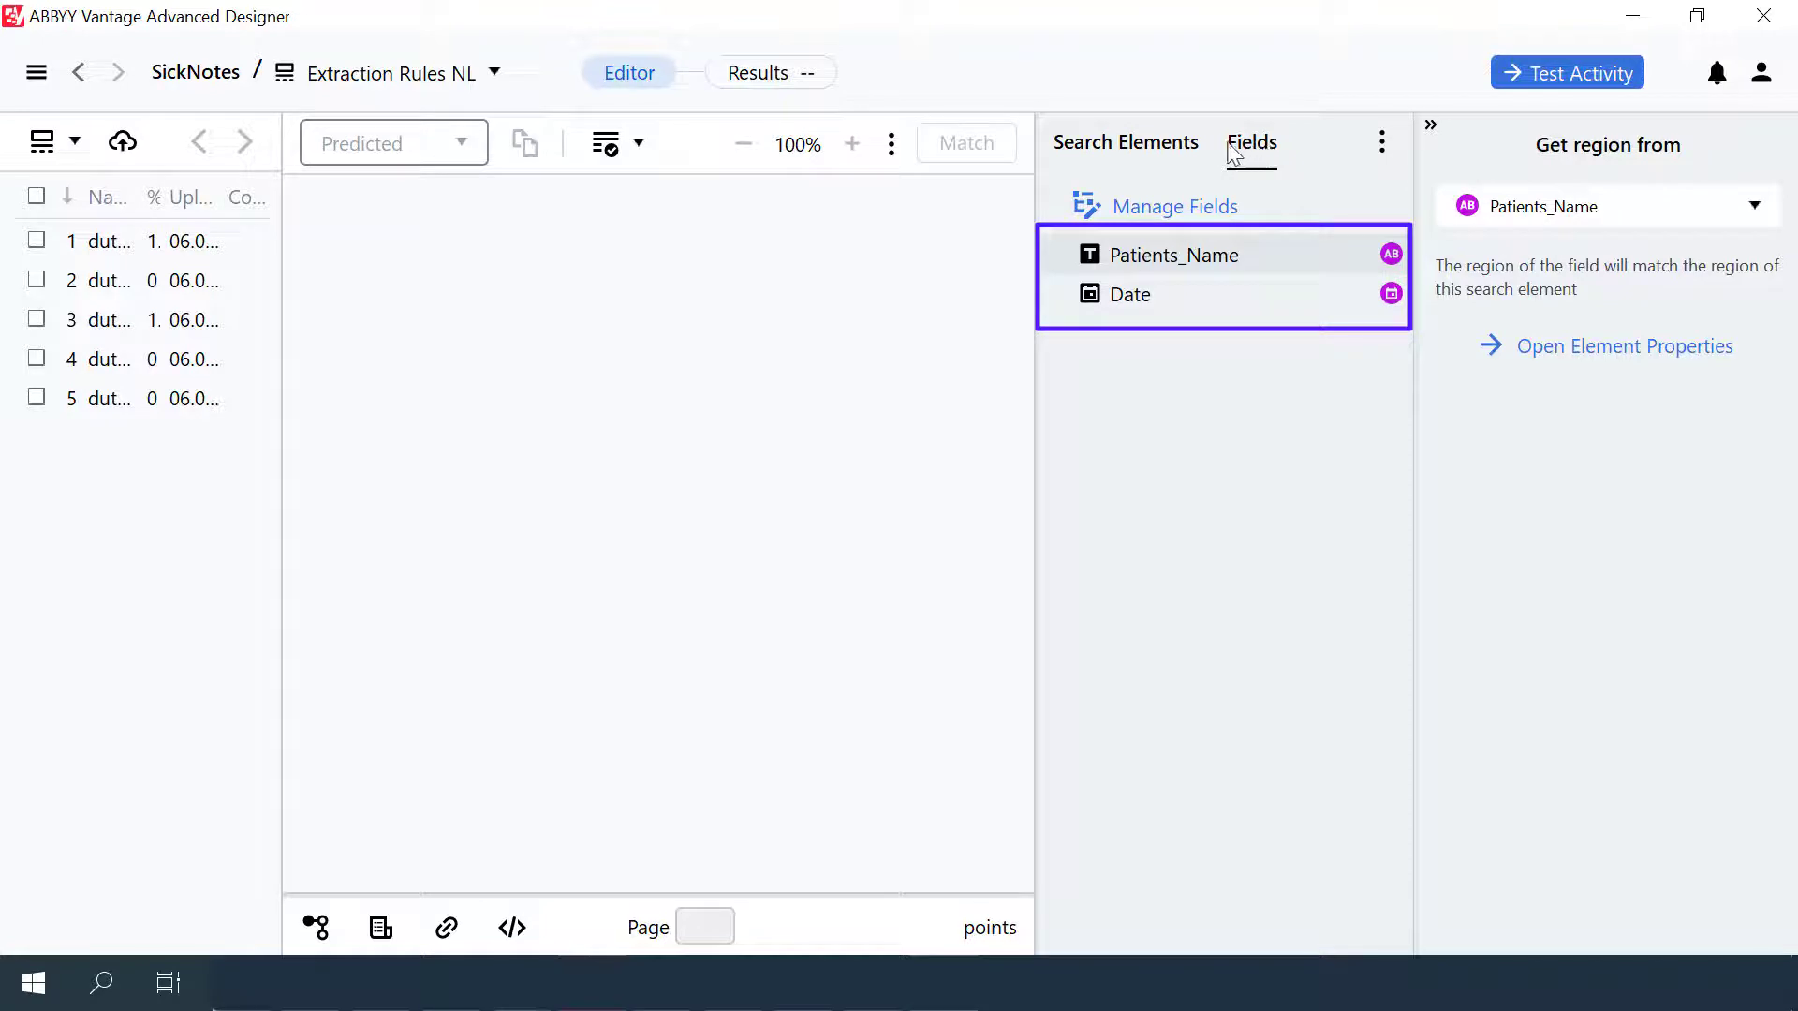
{"action": "left_click", "coordinate": [221, 86]}
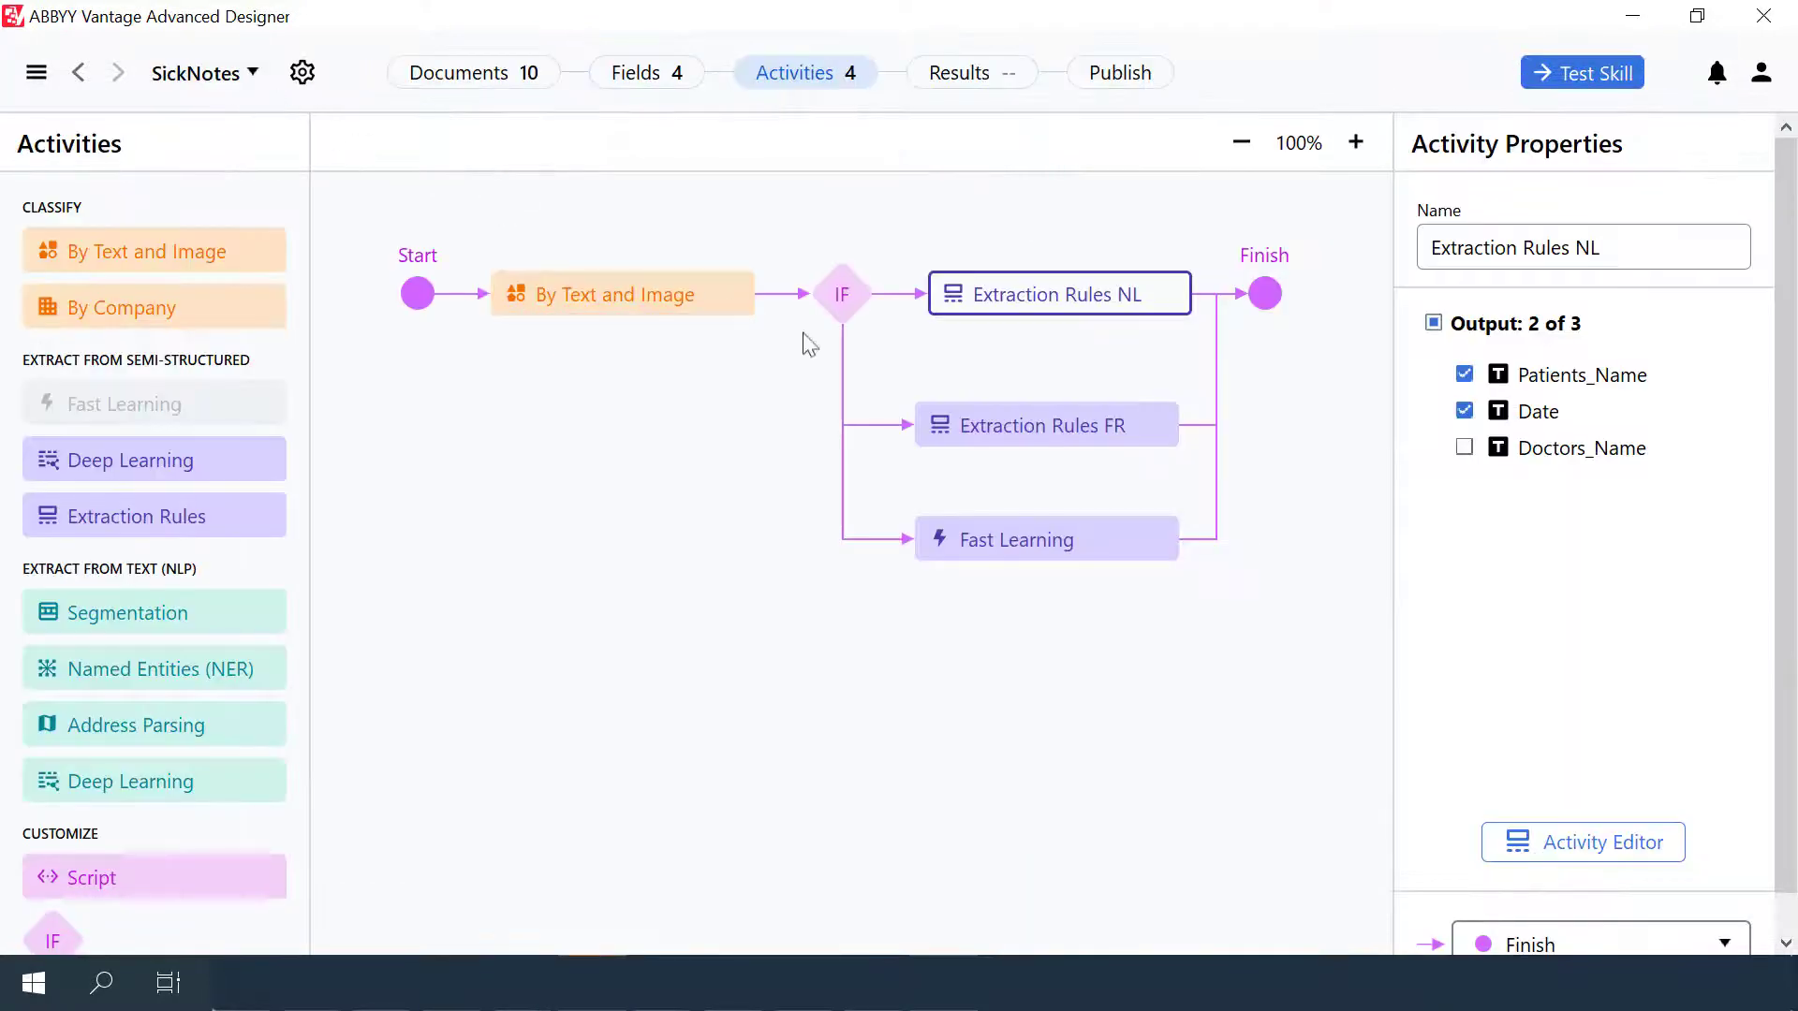
Confirm Extraction Rules FR outputs Patients_Name, Date and Doctors_Name, then return to the flow
{"action": "double_click", "coordinate": [969, 417]}
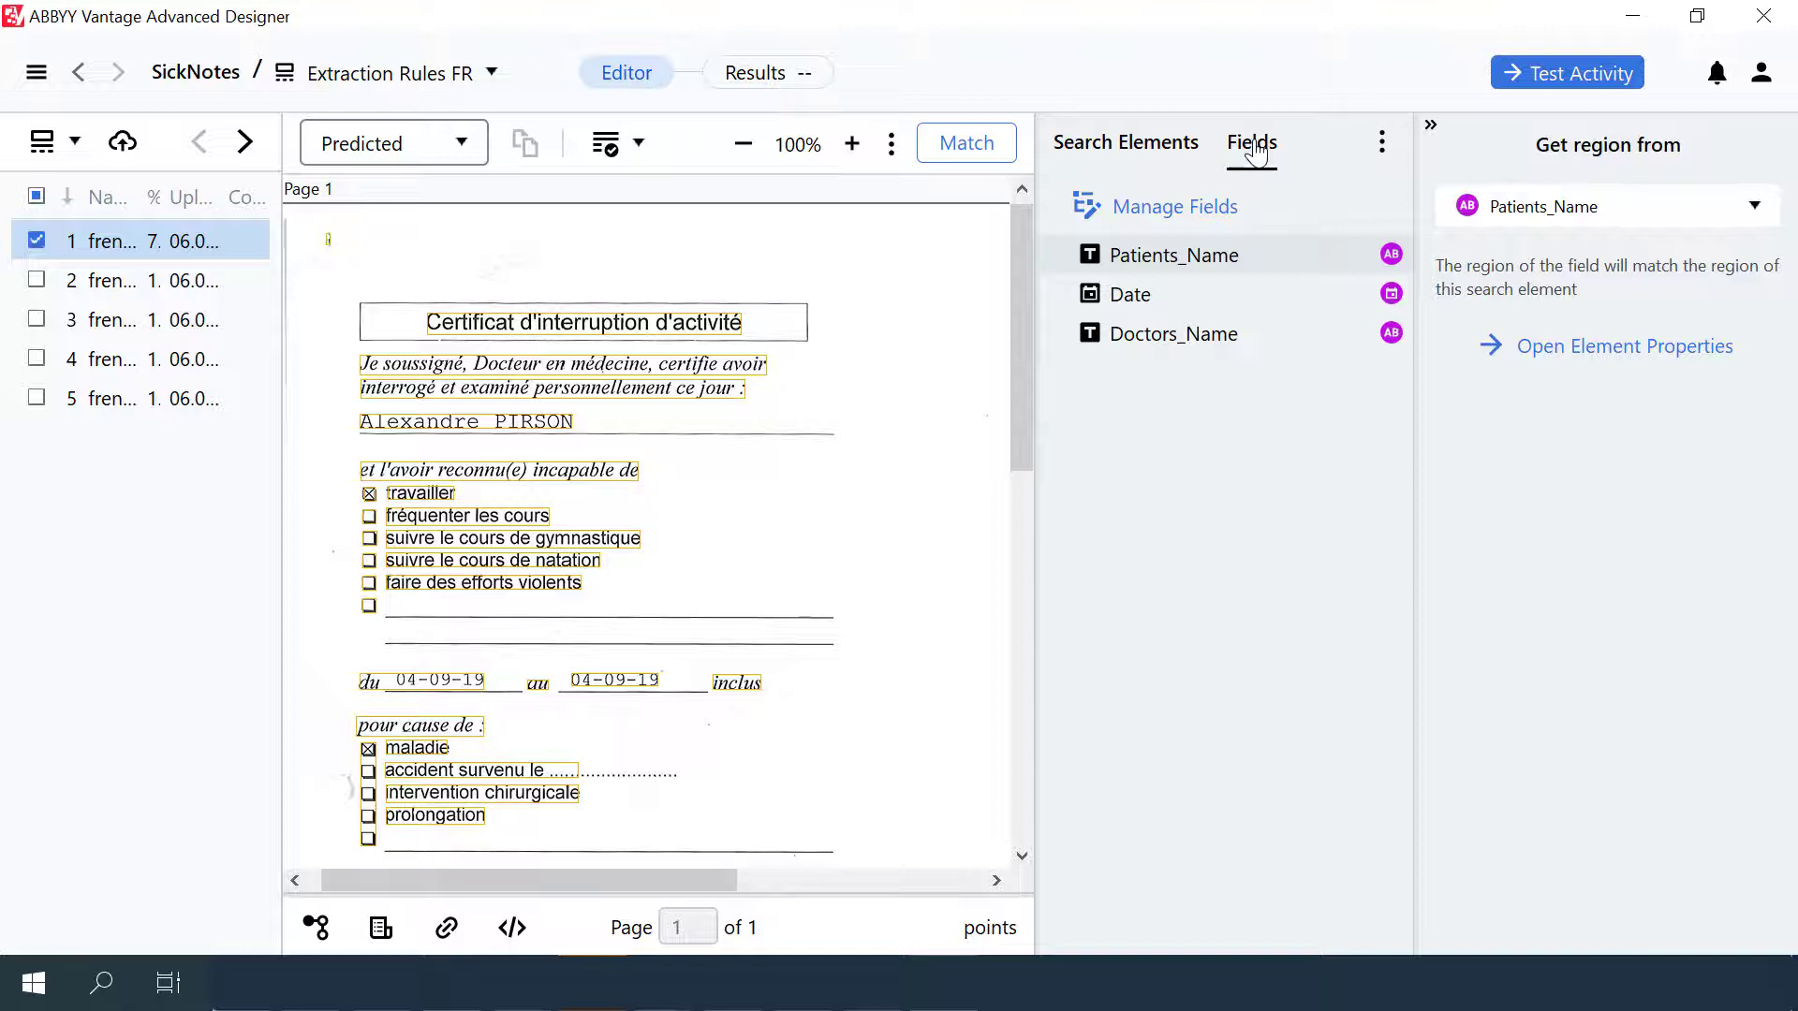
{"action": "left_click", "coordinate": [185, 73]}
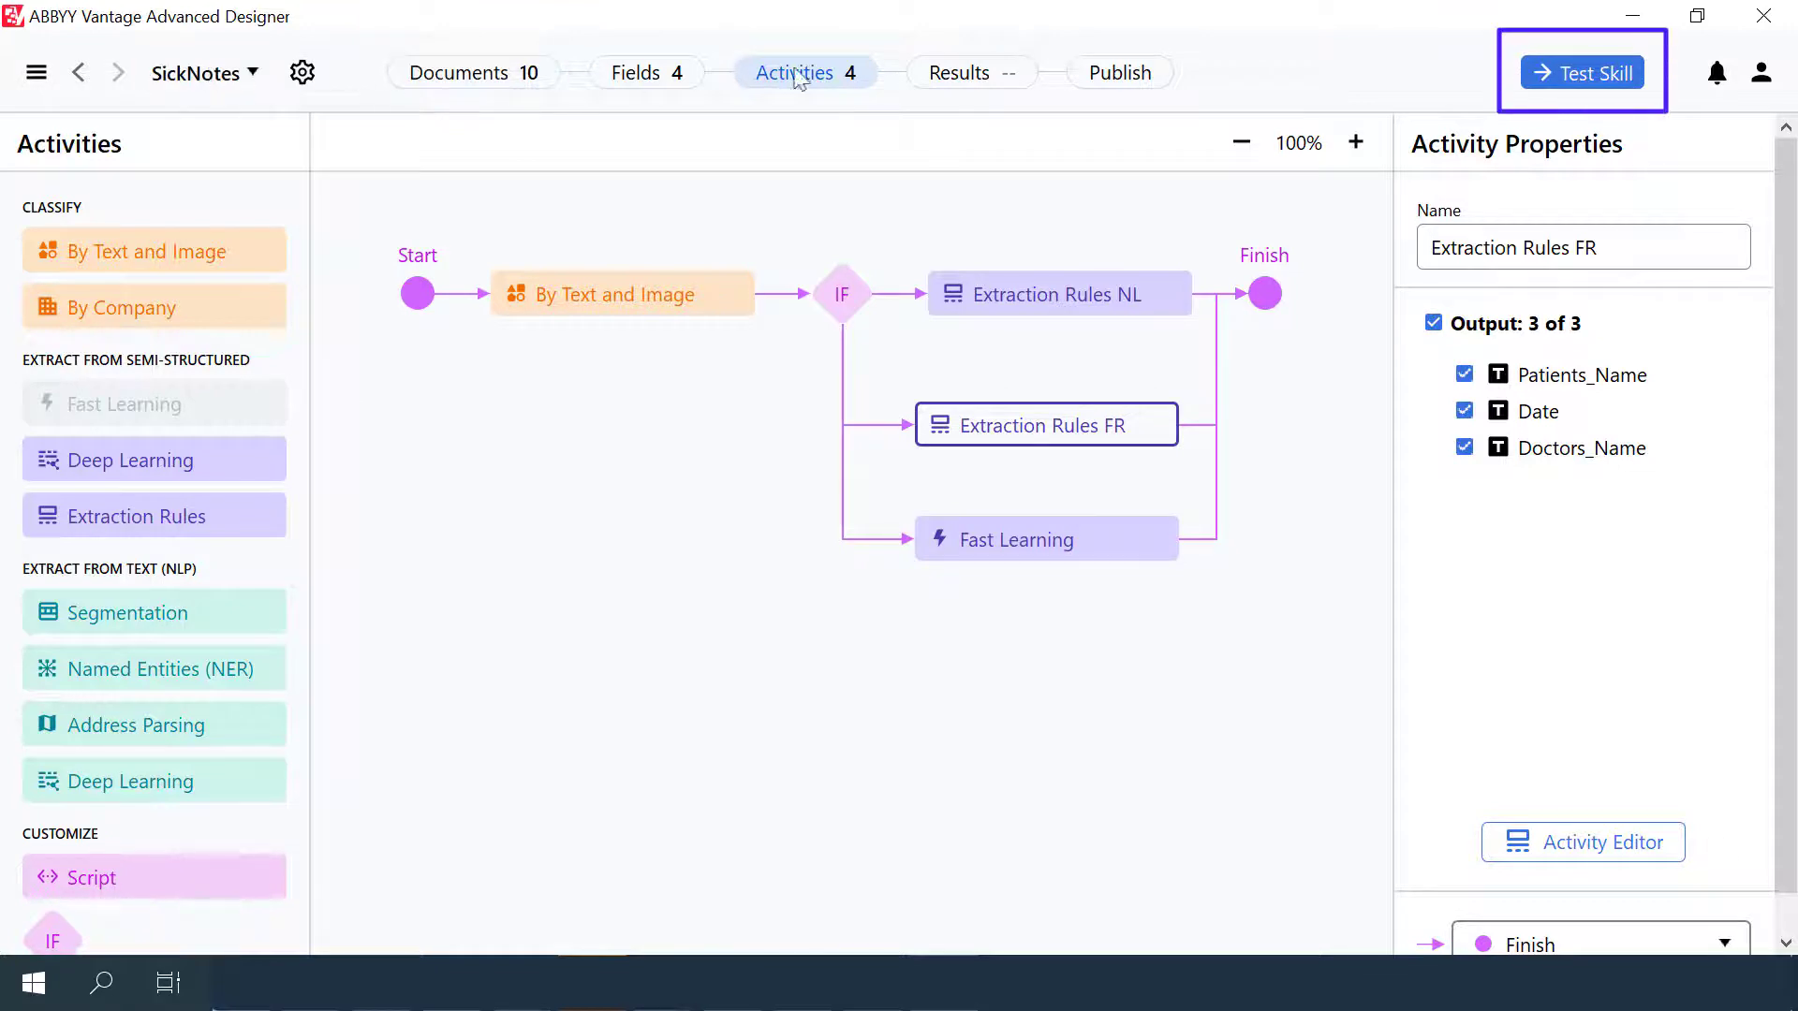
Test the SickNotes skill and view Results showing 78% overall accuracy, Doctors_Name at 30%
{"action": "left_click", "coordinate": [1554, 75]}
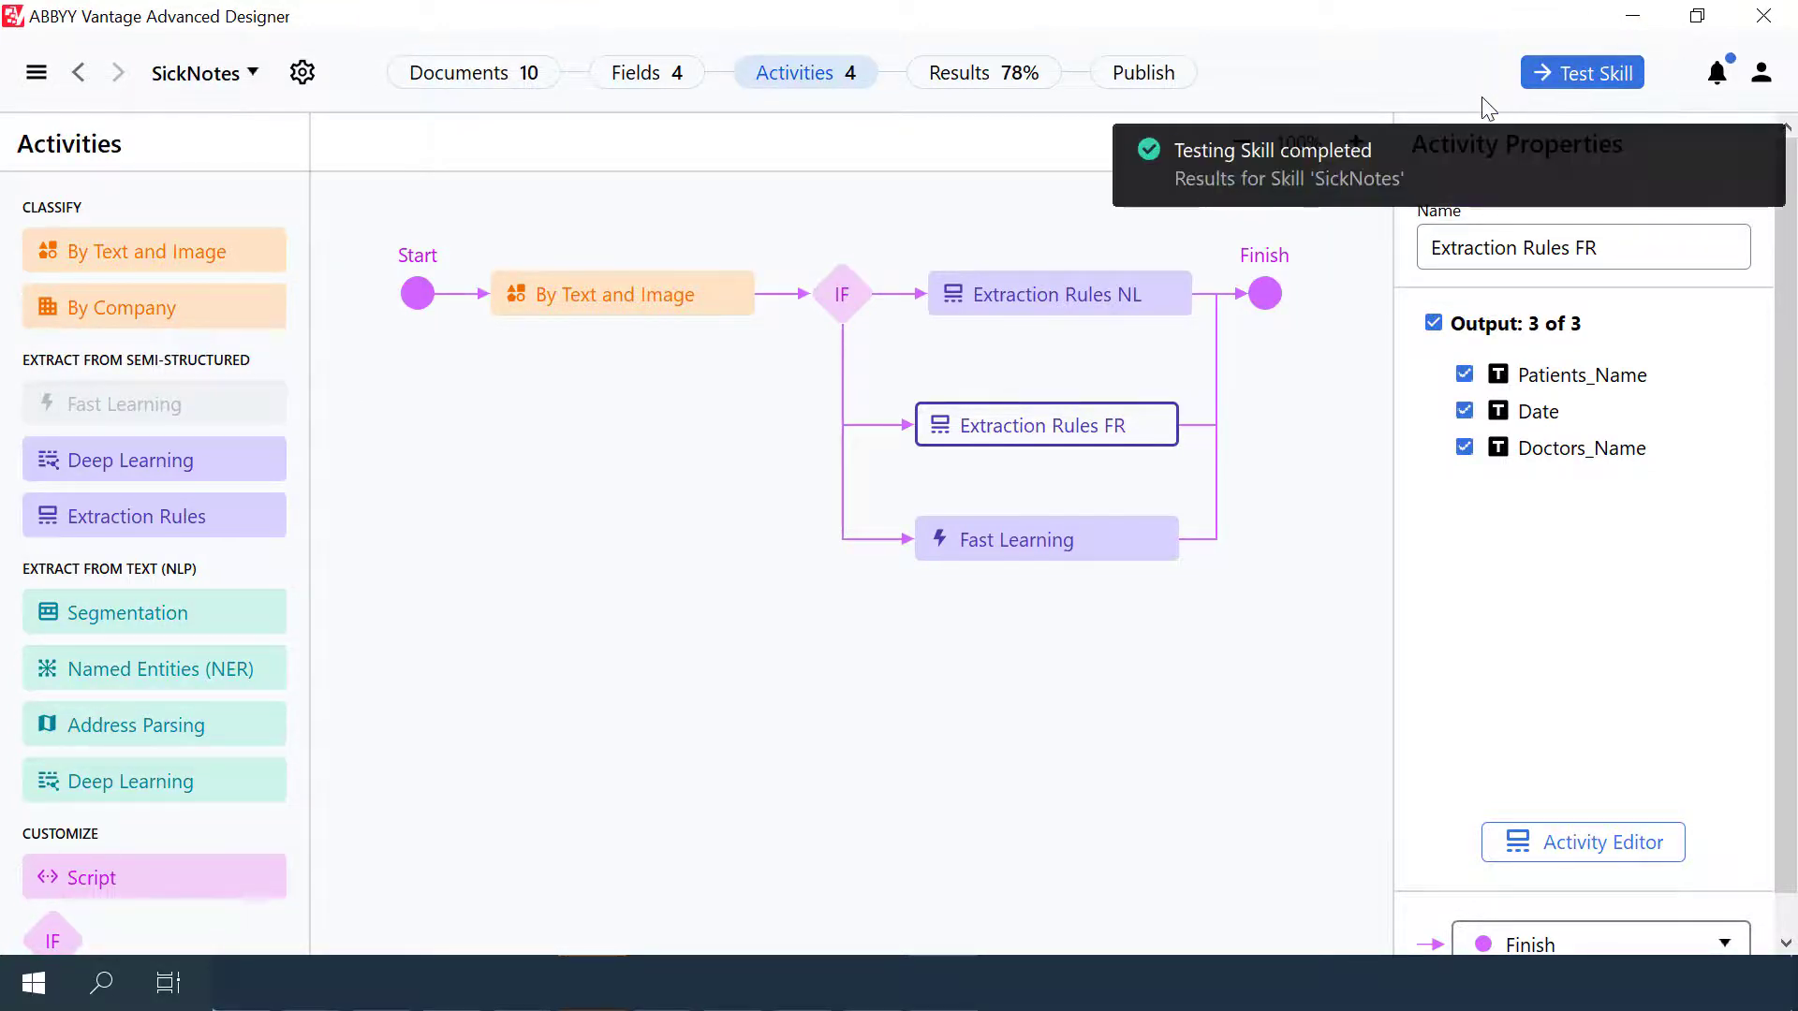
{"action": "left_click", "coordinate": [1019, 73]}
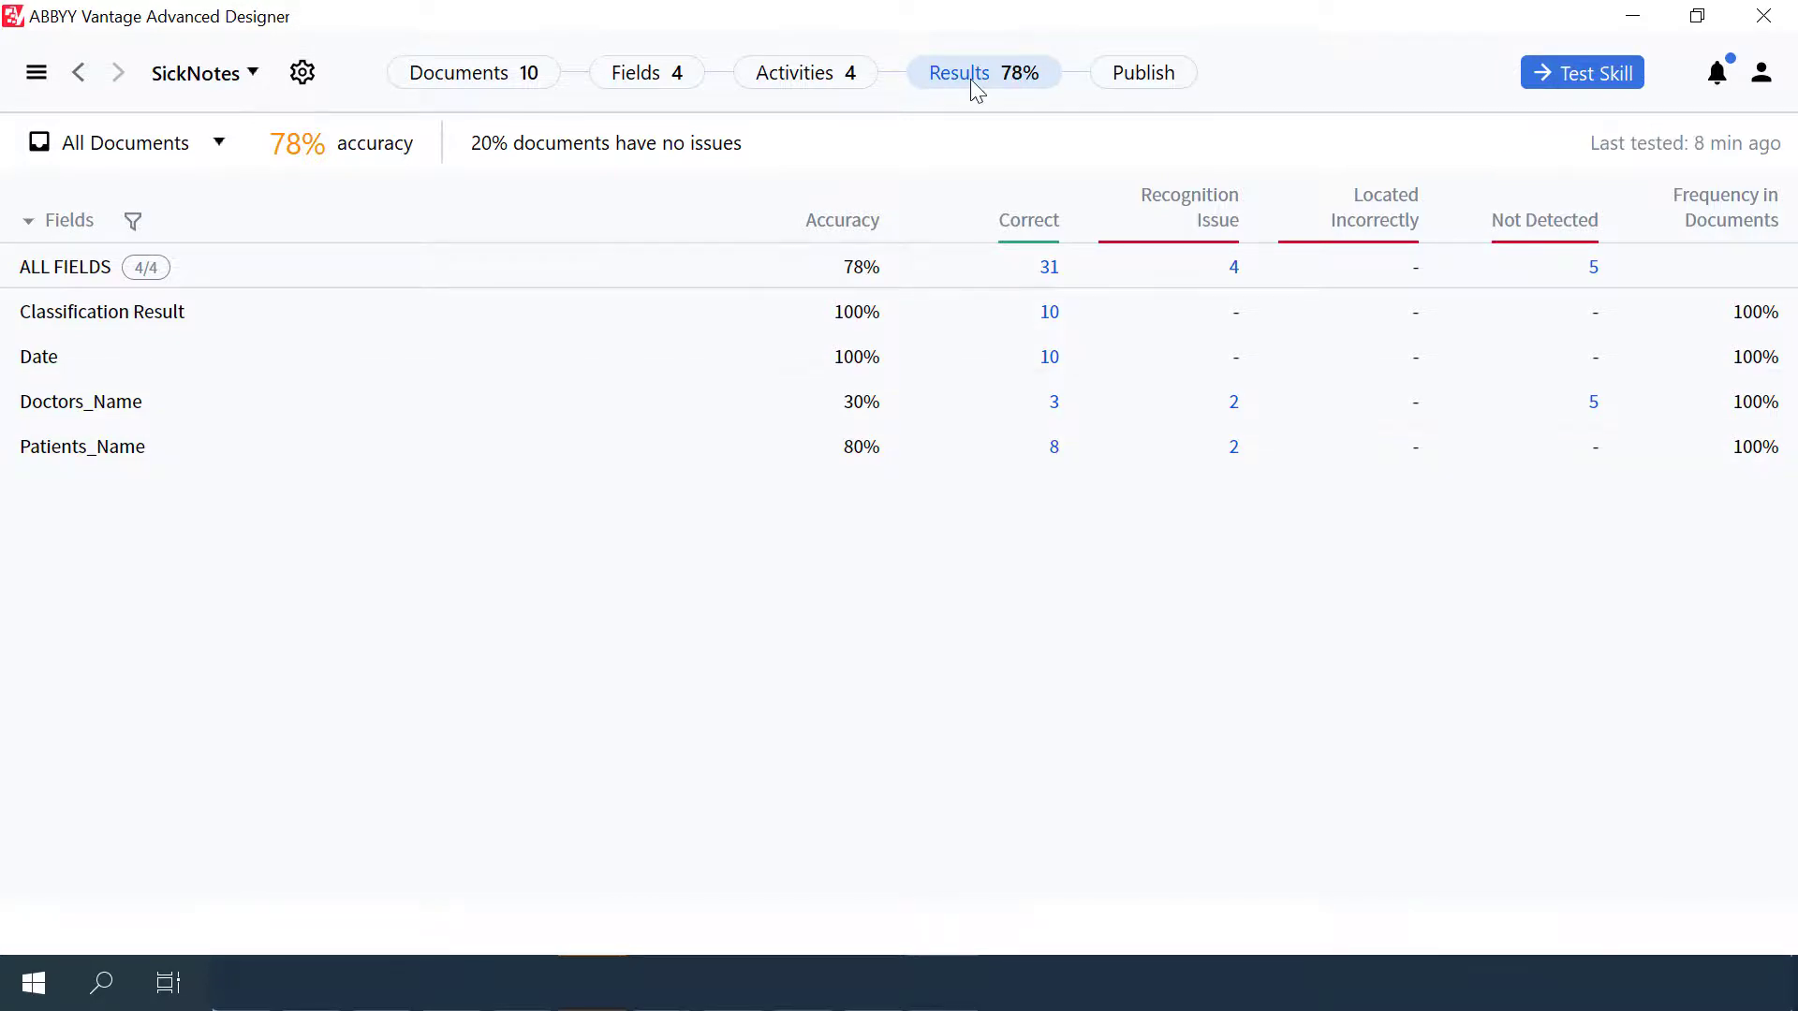
Review correct Date results for dutch_04, dutch_02, french_03 and french_04
{"action": "left_click", "coordinate": [1055, 360]}
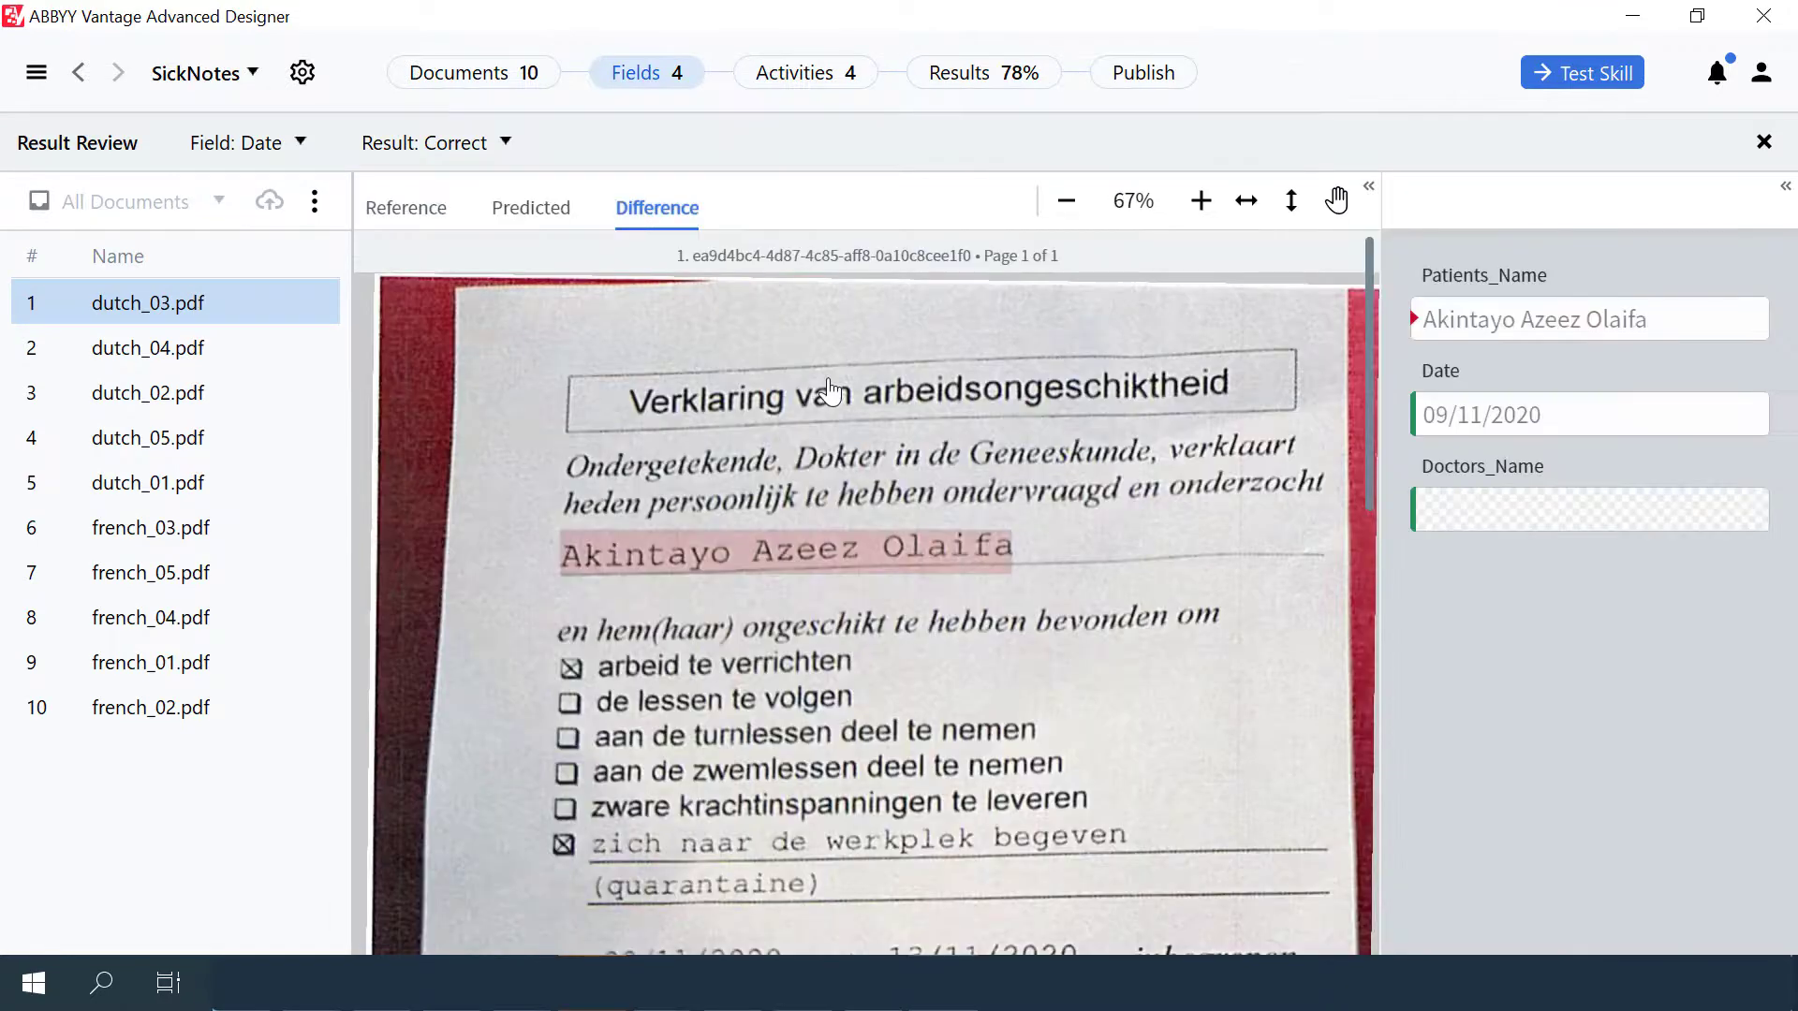
{"action": "left_click", "coordinate": [206, 350]}
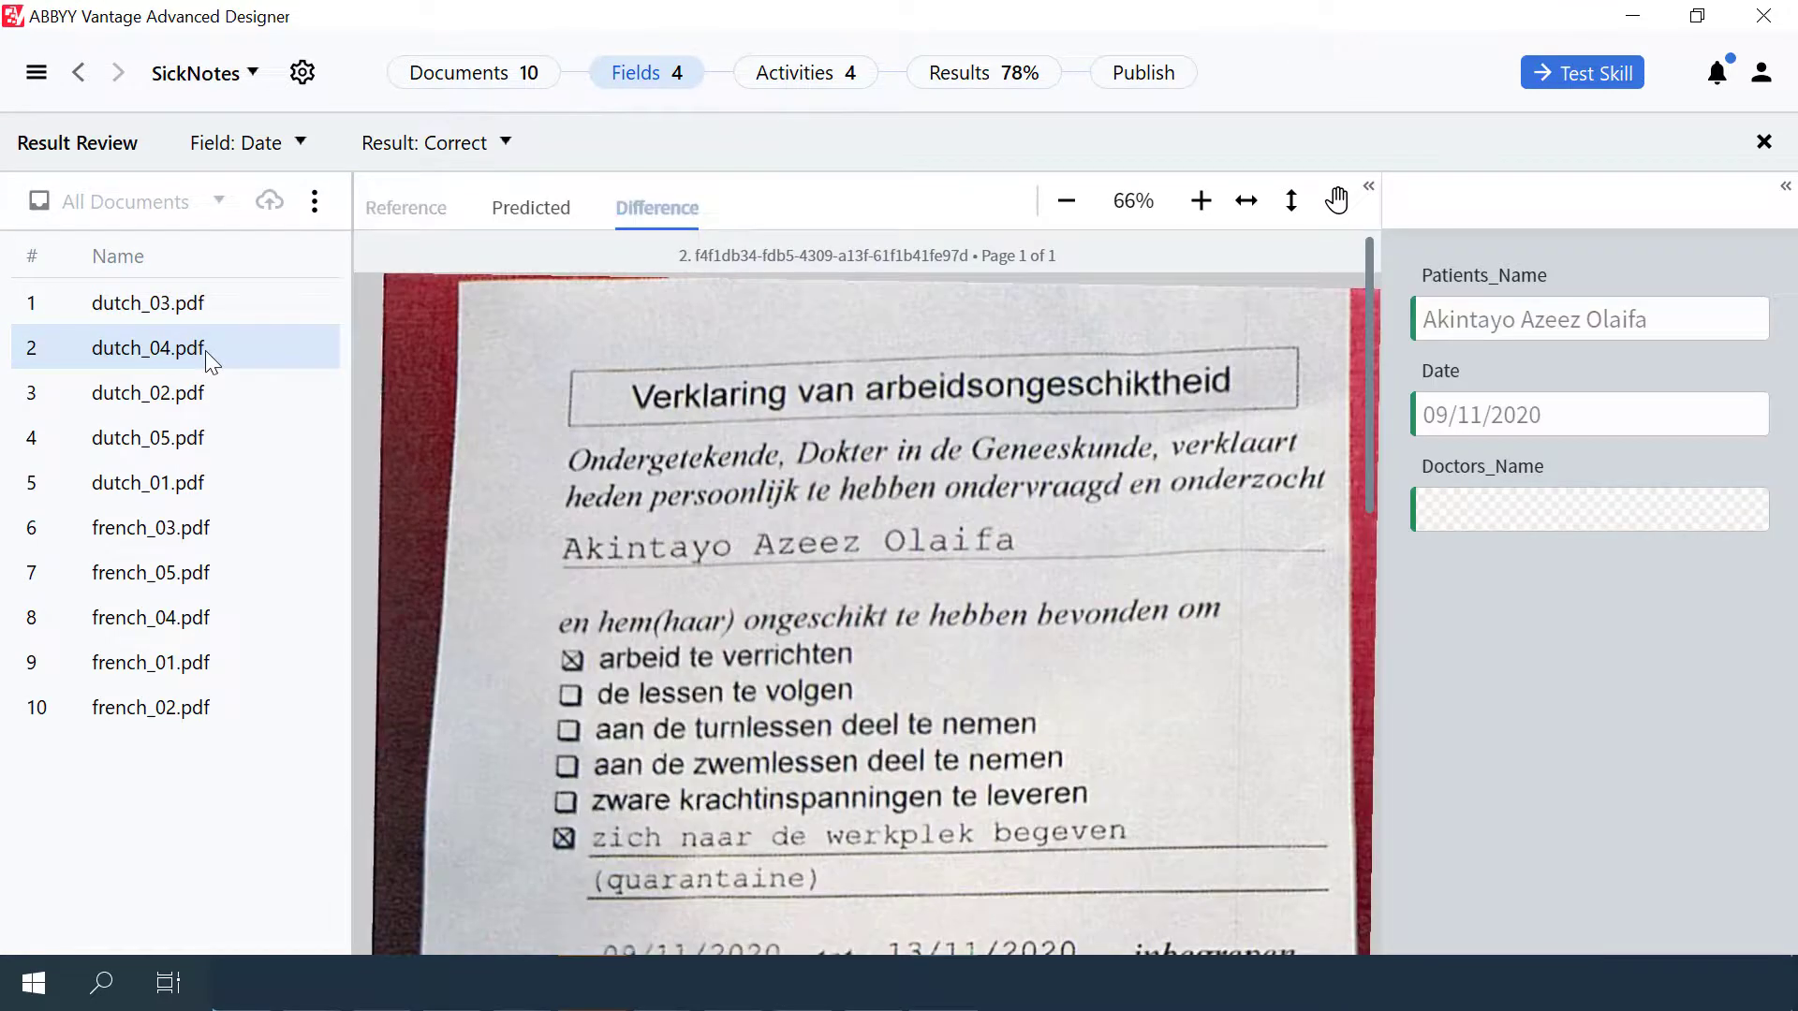
{"action": "left_click", "coordinate": [164, 409]}
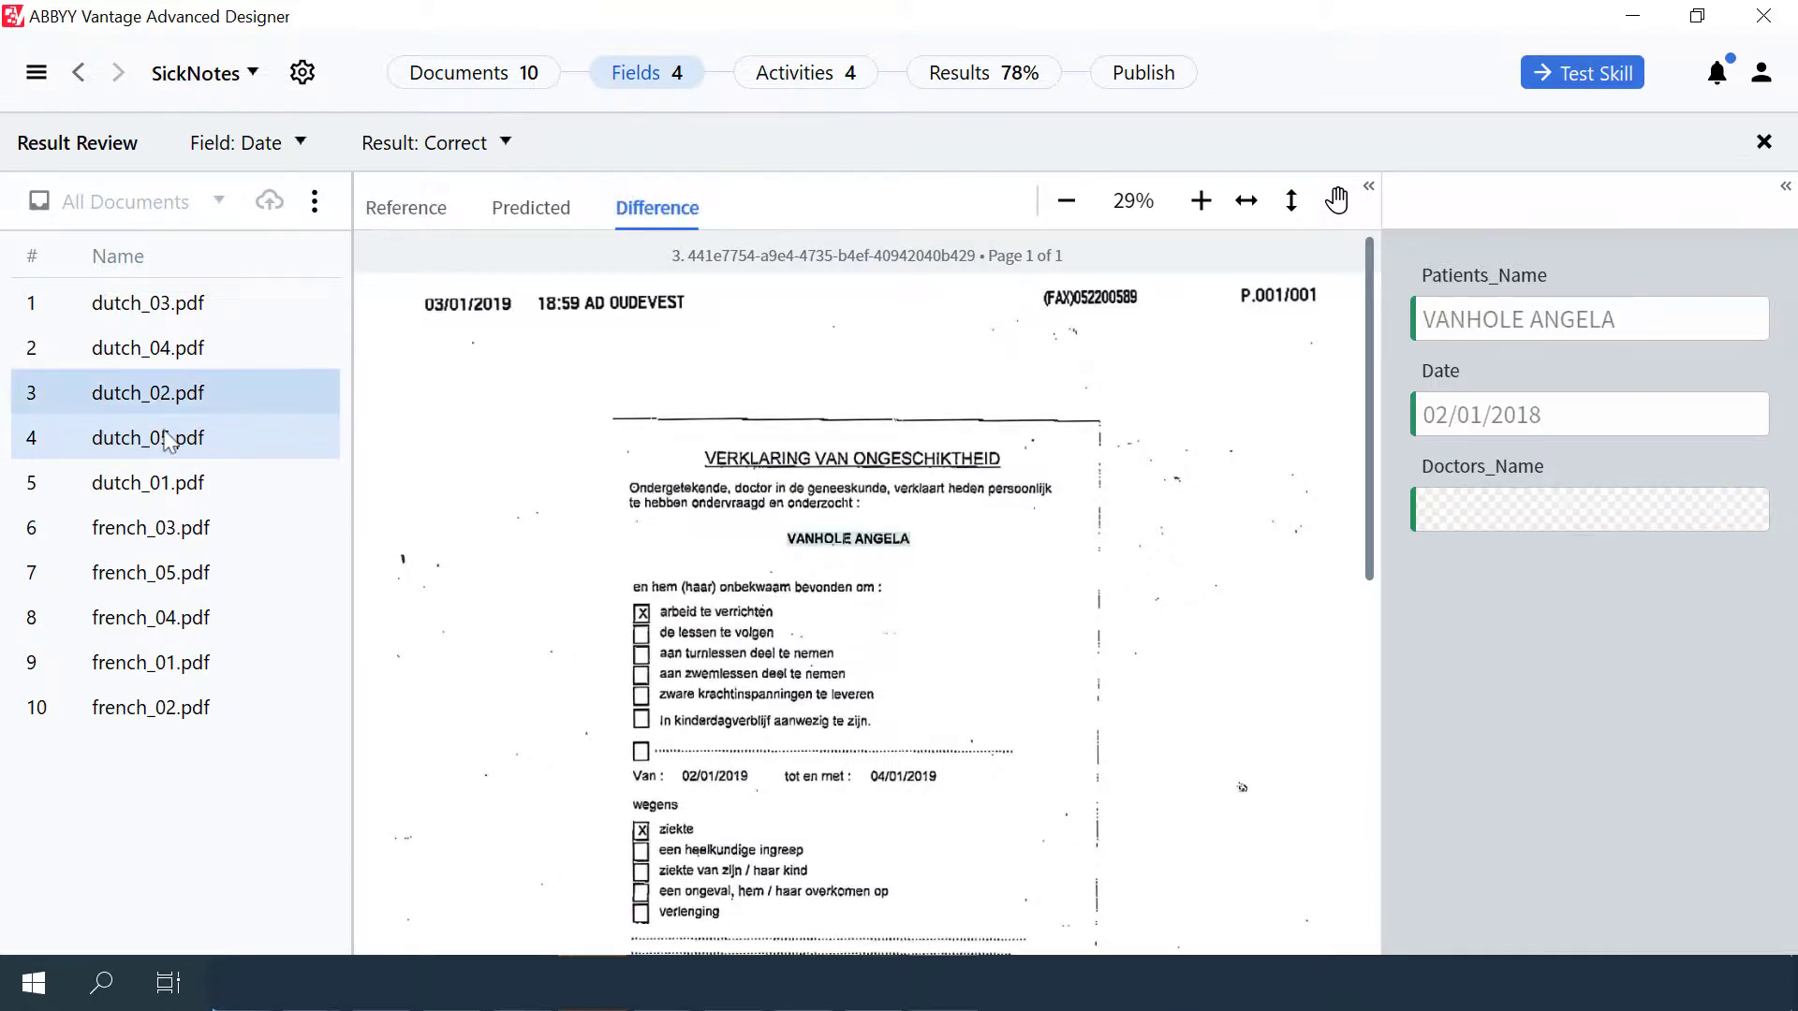
{"action": "left_click", "coordinate": [174, 529]}
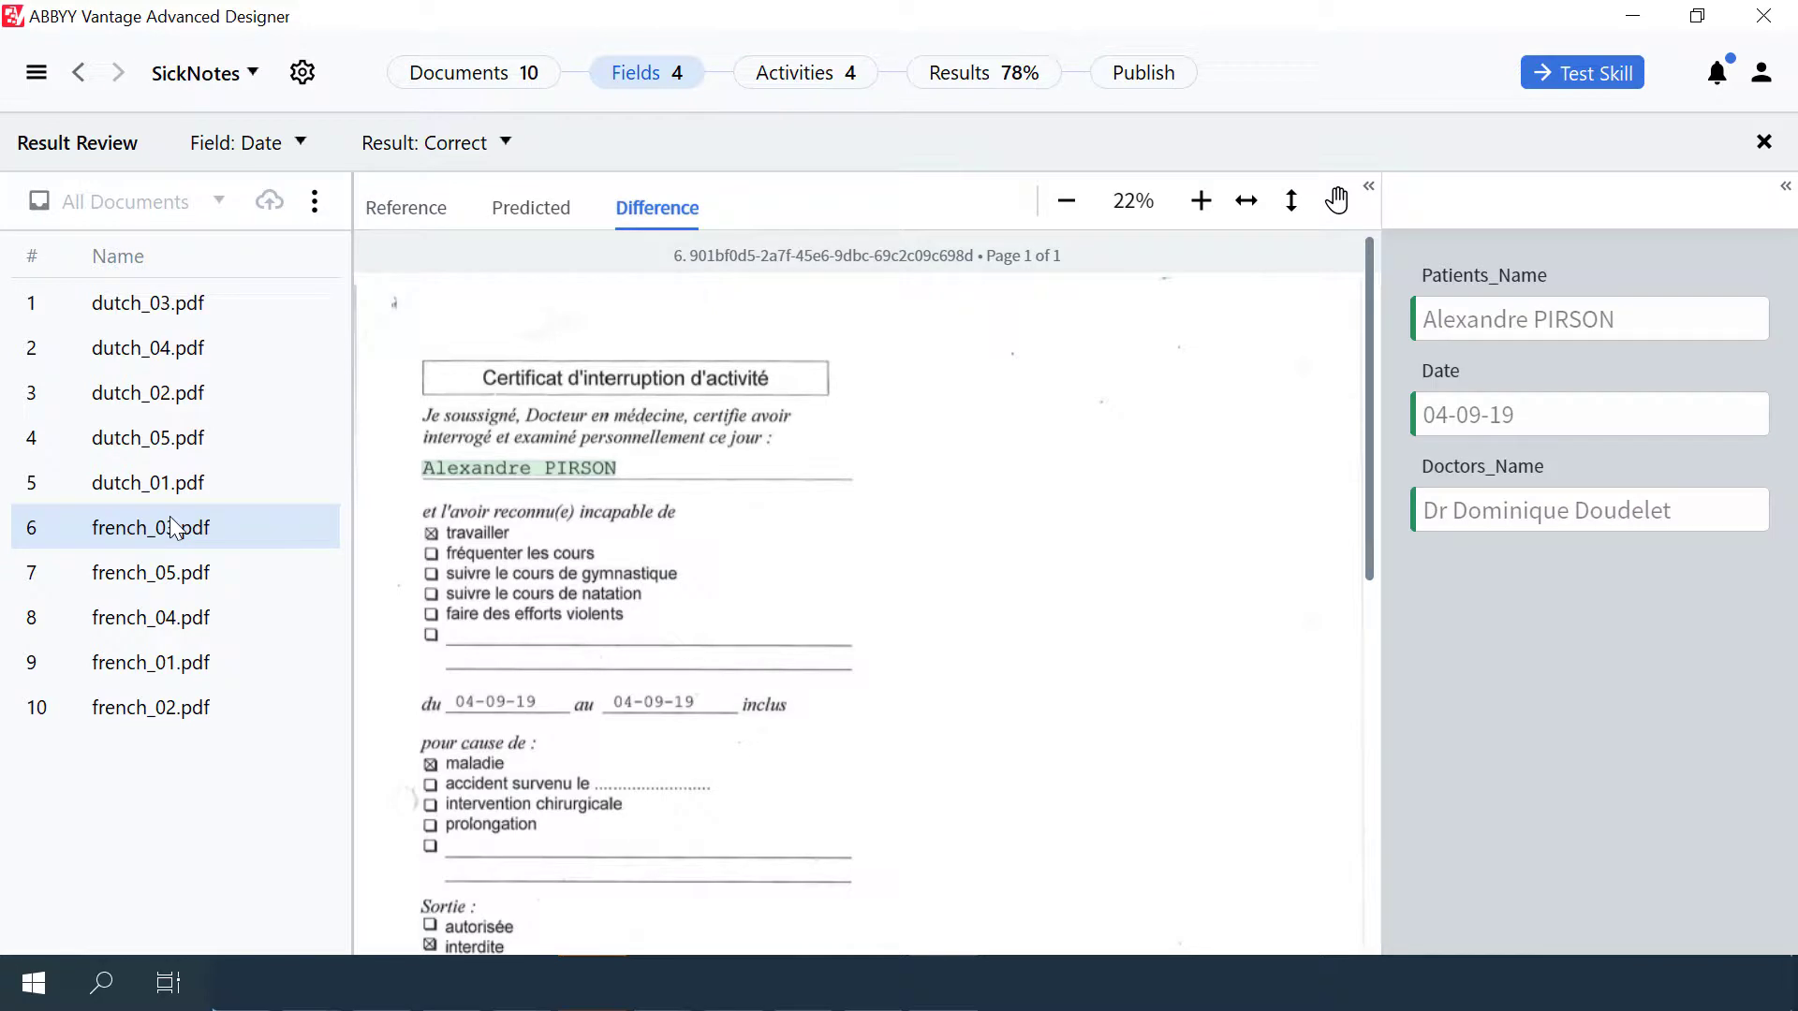
{"action": "left_click", "coordinate": [173, 625]}
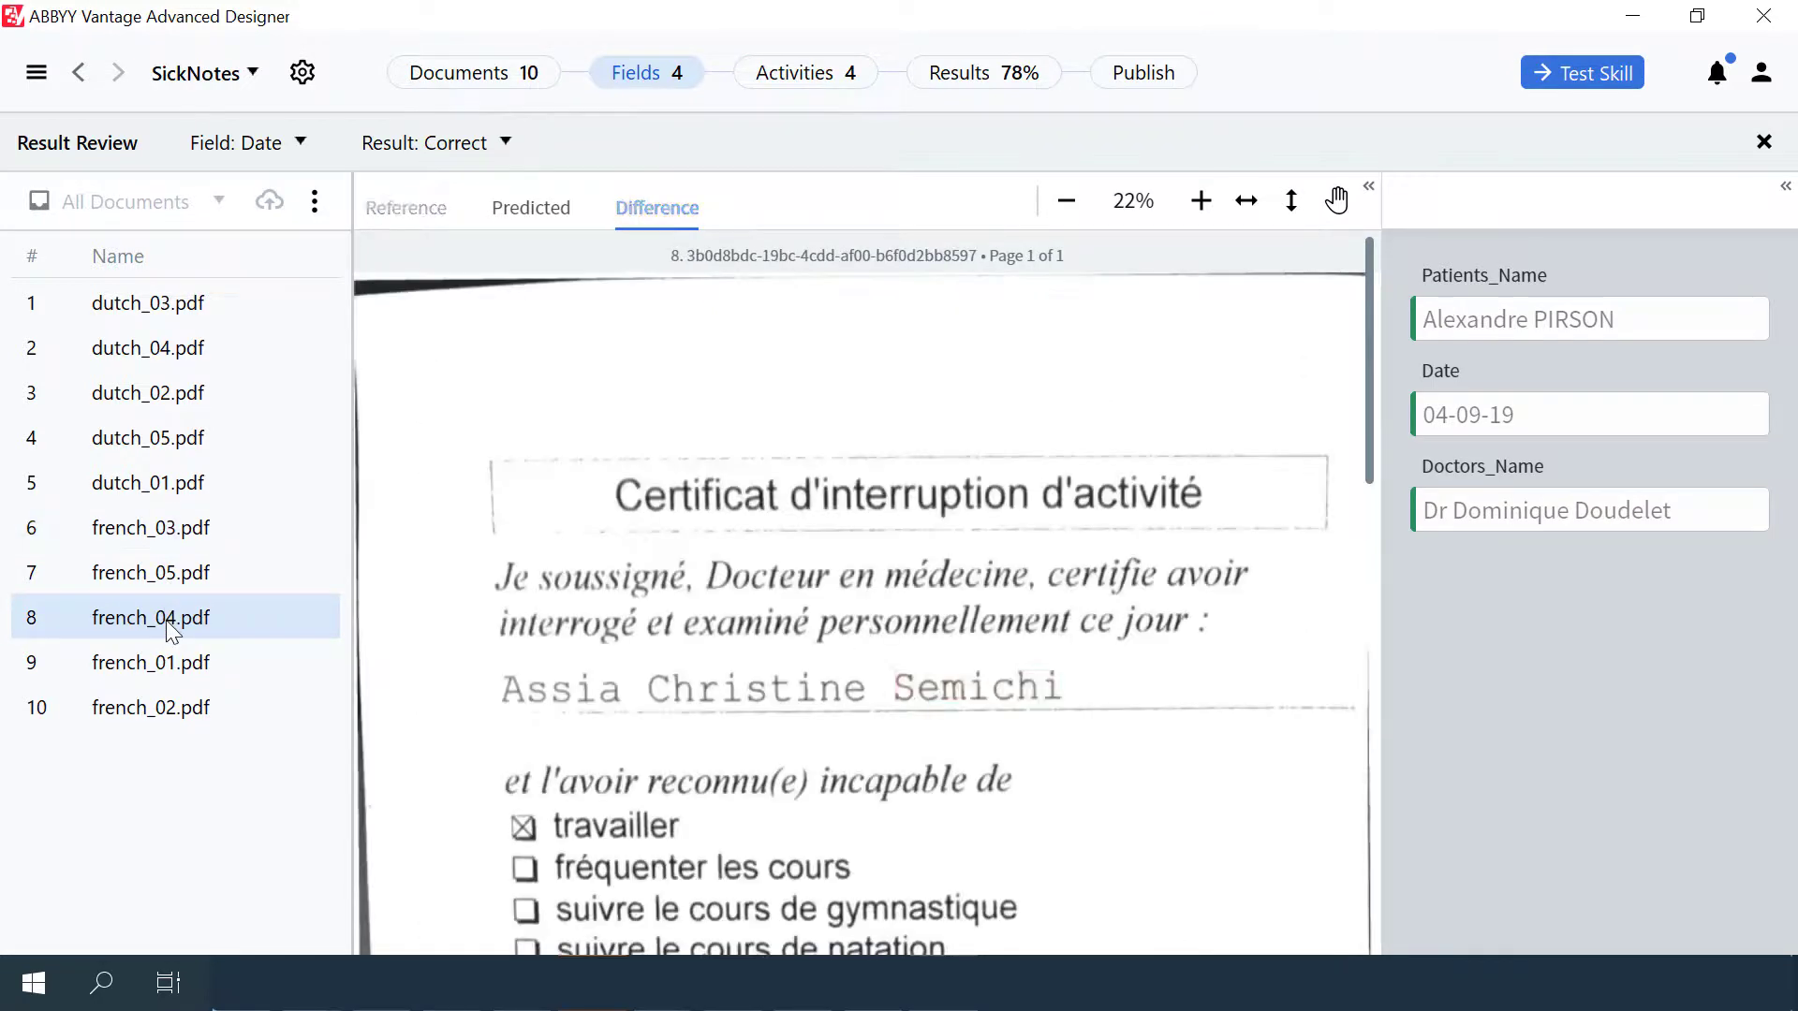
Copy the predicted Doctors_Name as reference on french_01.pdf, check french_02.pdf, then open Publish
{"action": "left_click", "coordinate": [166, 668]}
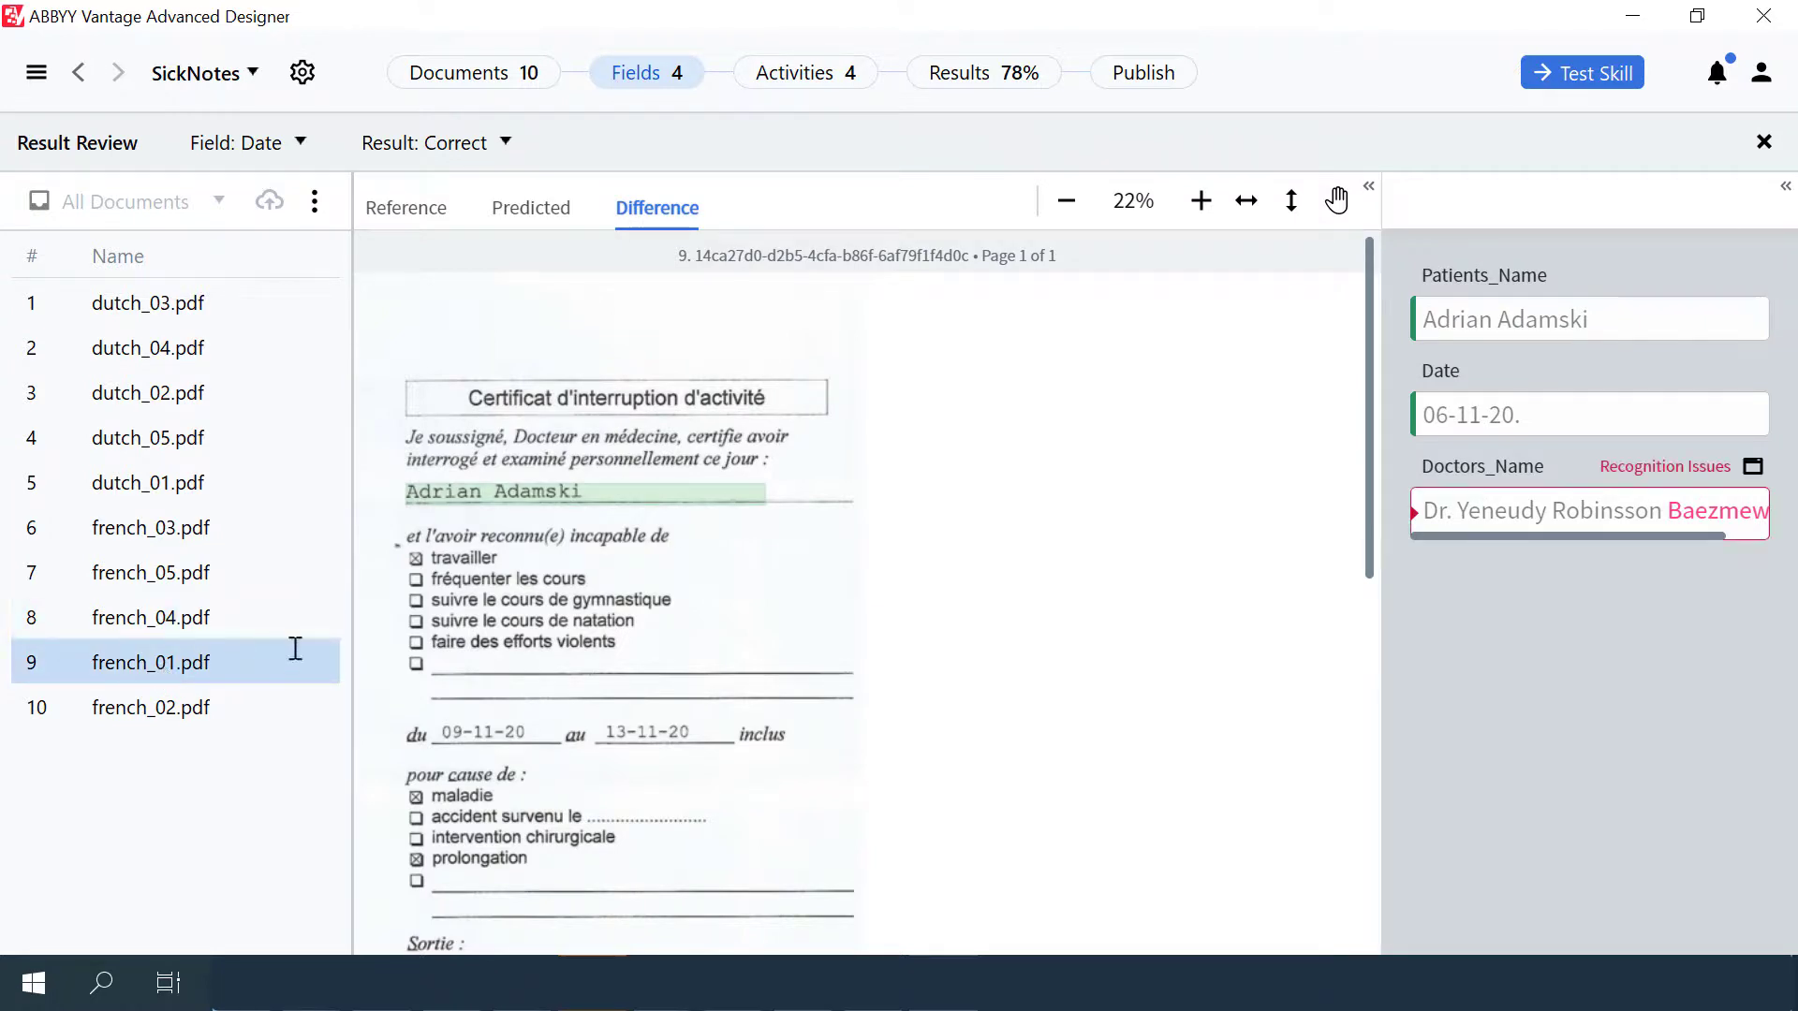
{"action": "left_click", "coordinate": [1752, 467]}
{"action": "left_click", "coordinate": [1543, 698]}
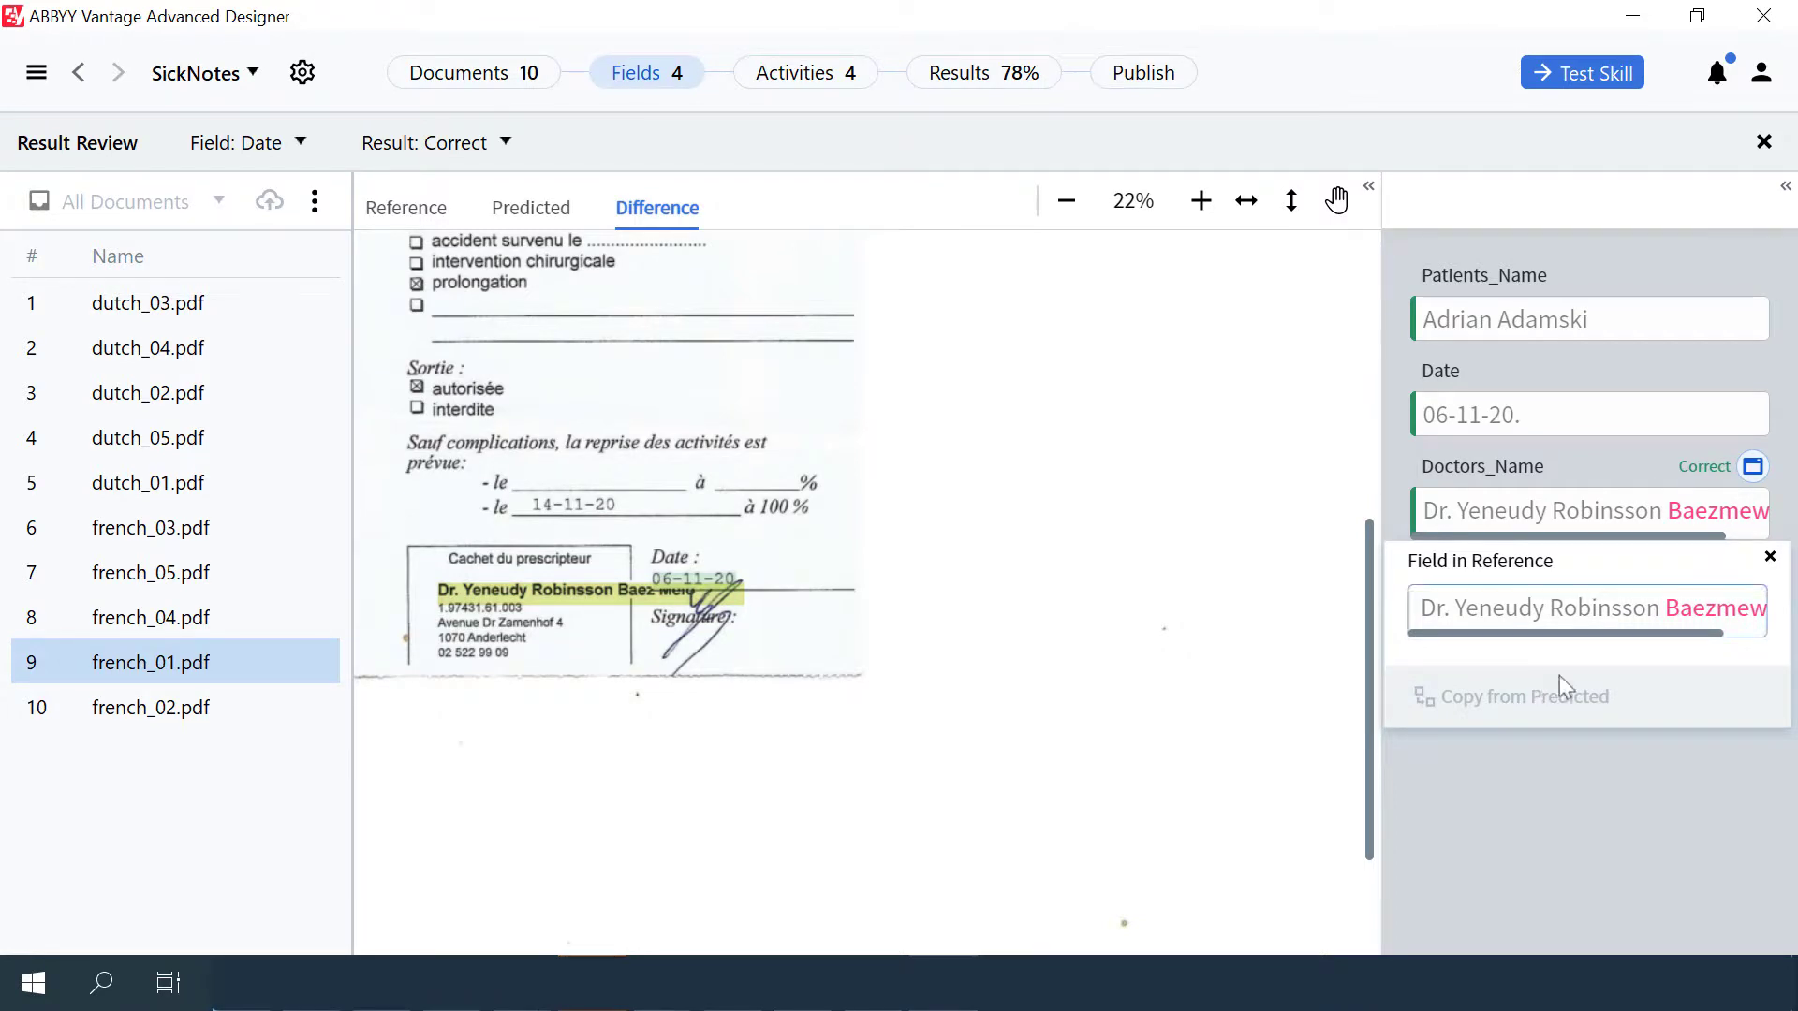
{"action": "left_click", "coordinate": [1772, 557]}
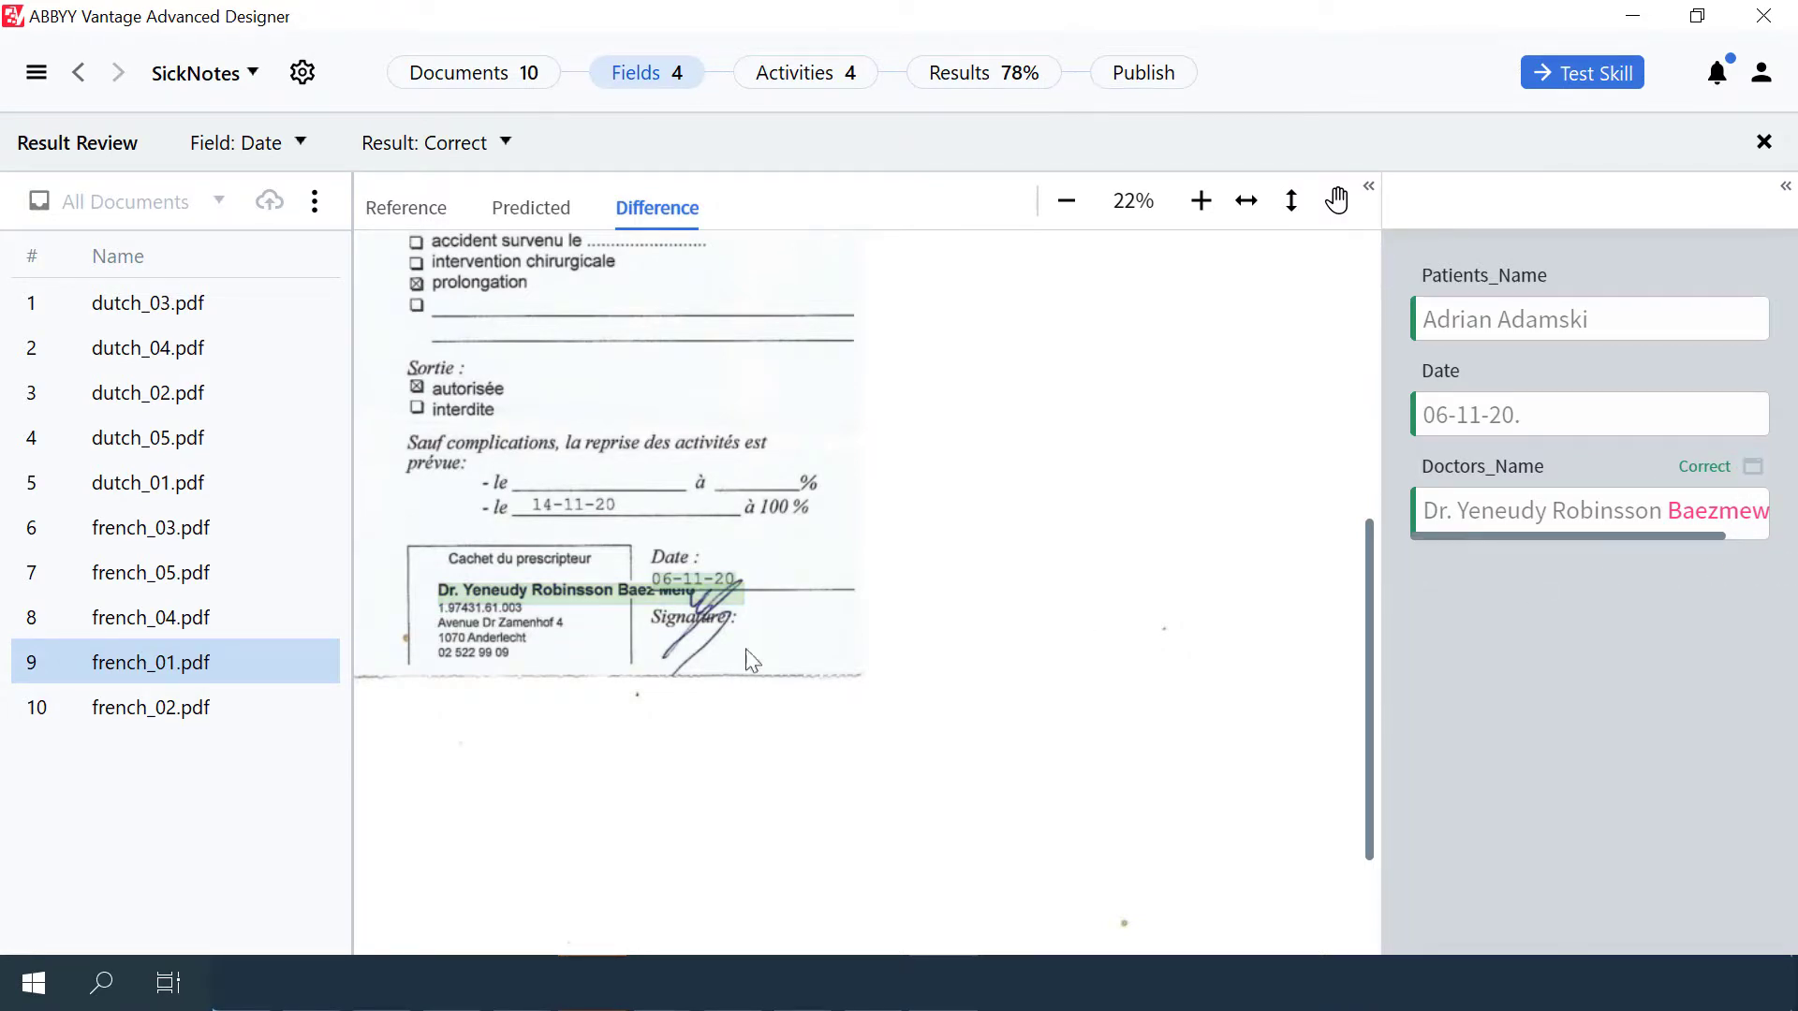
{"action": "left_click", "coordinate": [191, 707]}
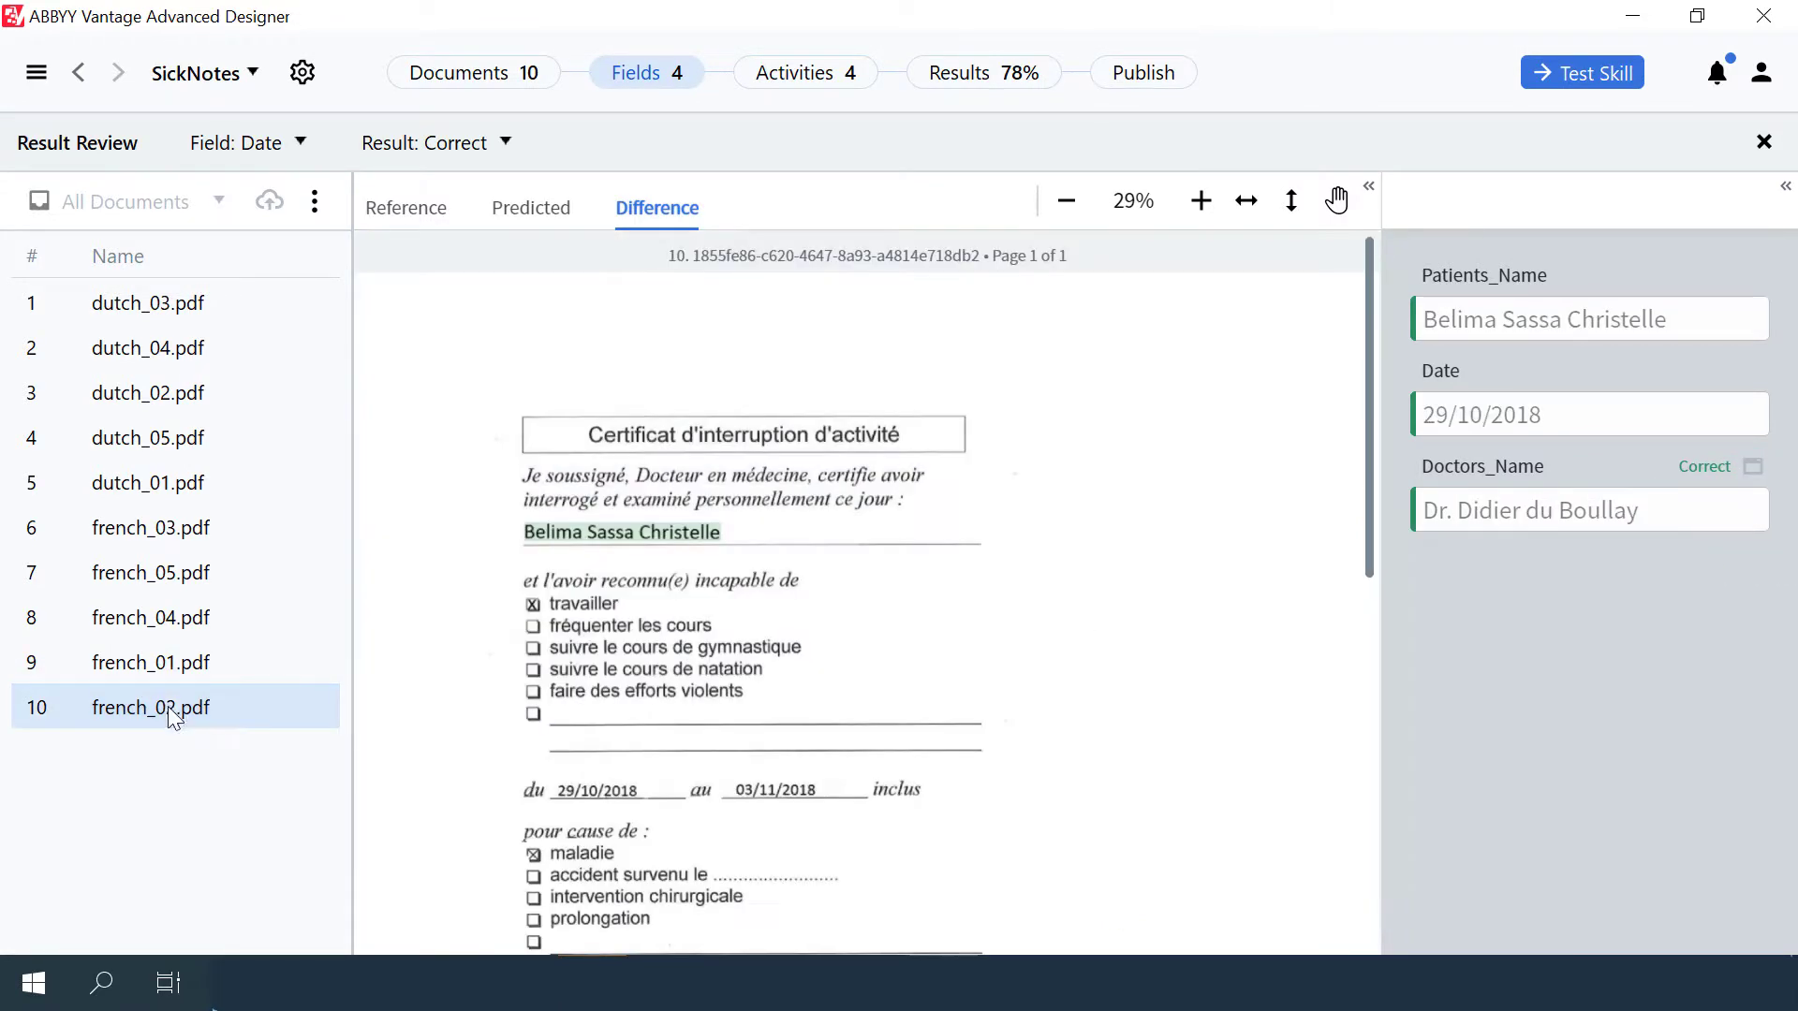
{"action": "left_click", "coordinate": [1117, 83]}
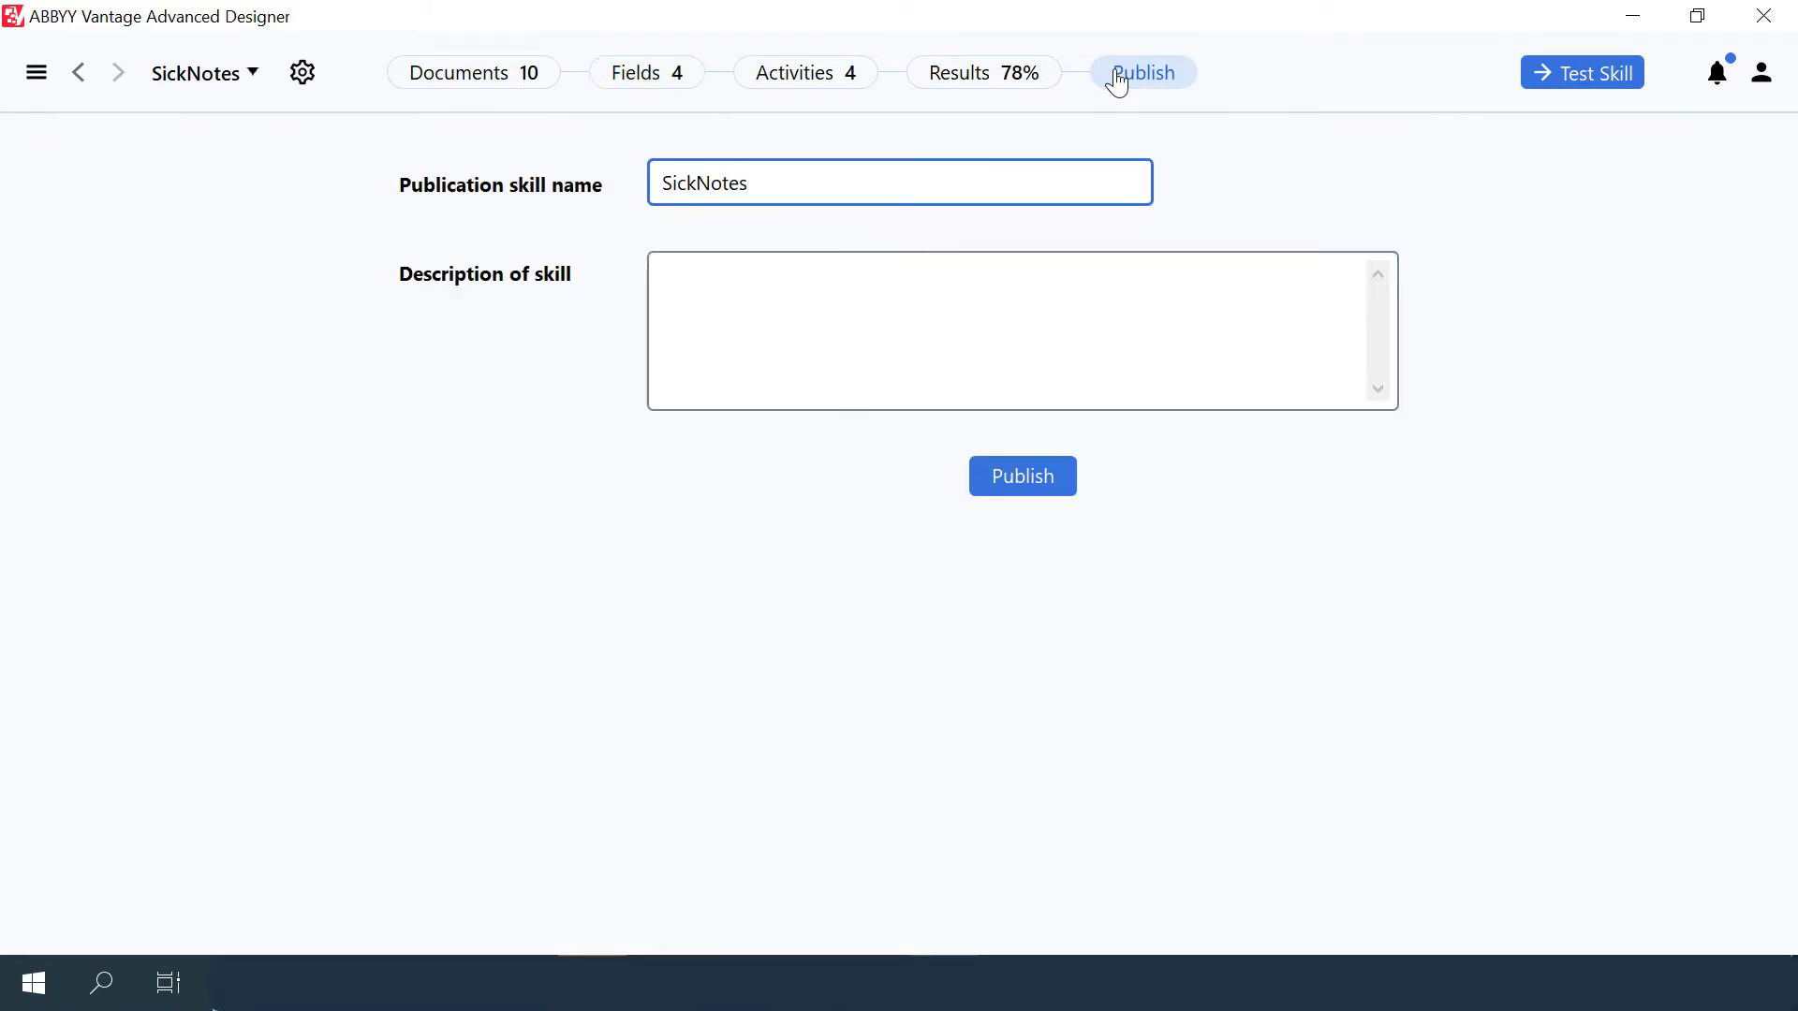